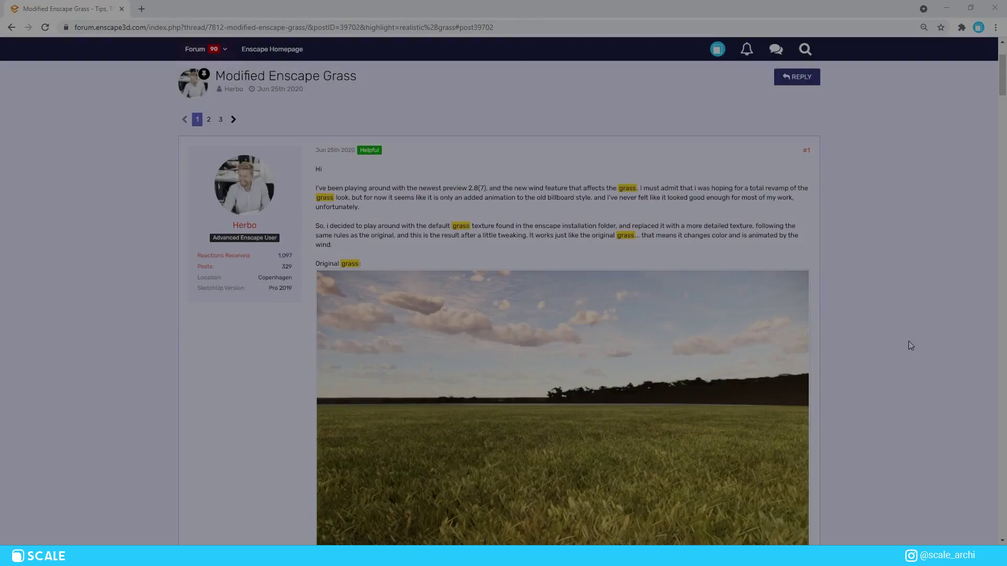
Scroll the Modified Enscape Grass thread to Herbo's reply #3 showing the grass texture path
scroll(894, 297, down, 5)
scroll(897, 297, down, 10)
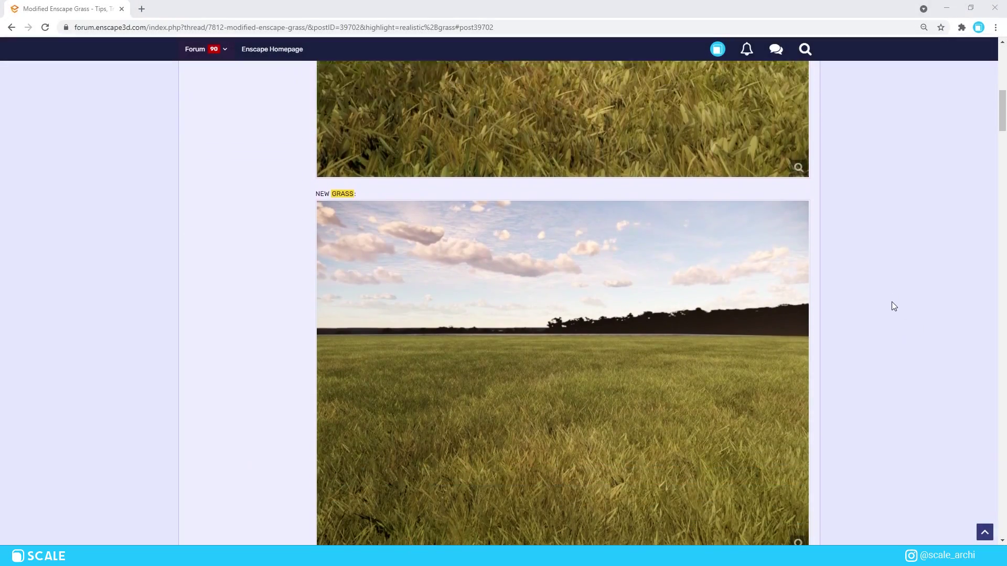
scroll(921, 307, down, 7)
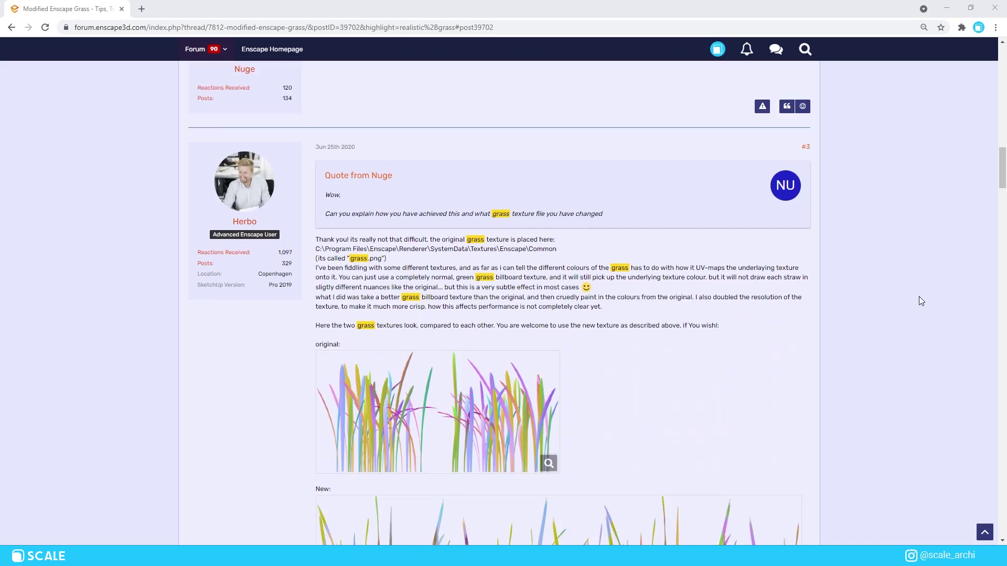
scroll(899, 298, up, 1)
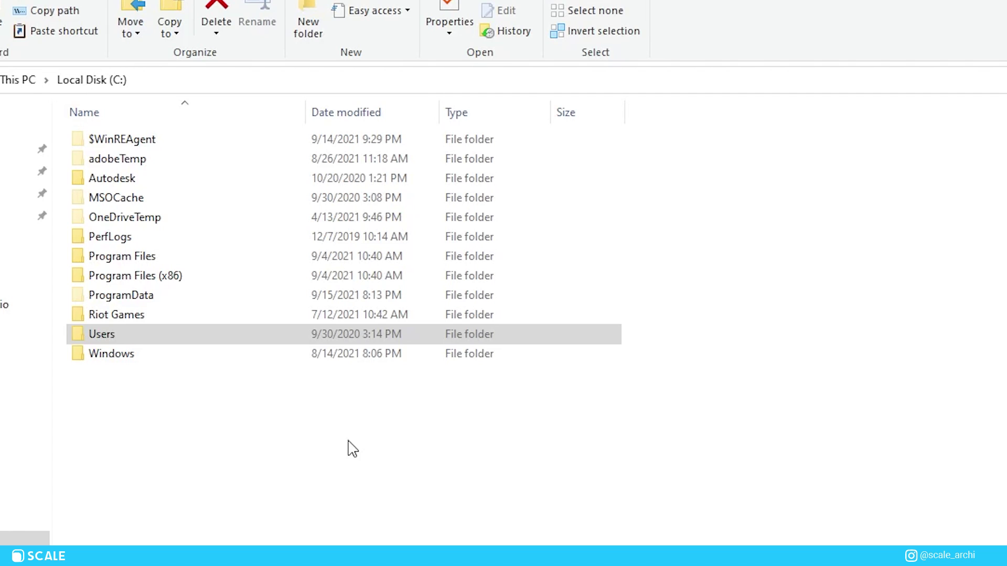
Go from C: through Users, AppData, Local, Enscape, Renderer, SystemData and Textures to Enscape\Common
double_click(134, 335)
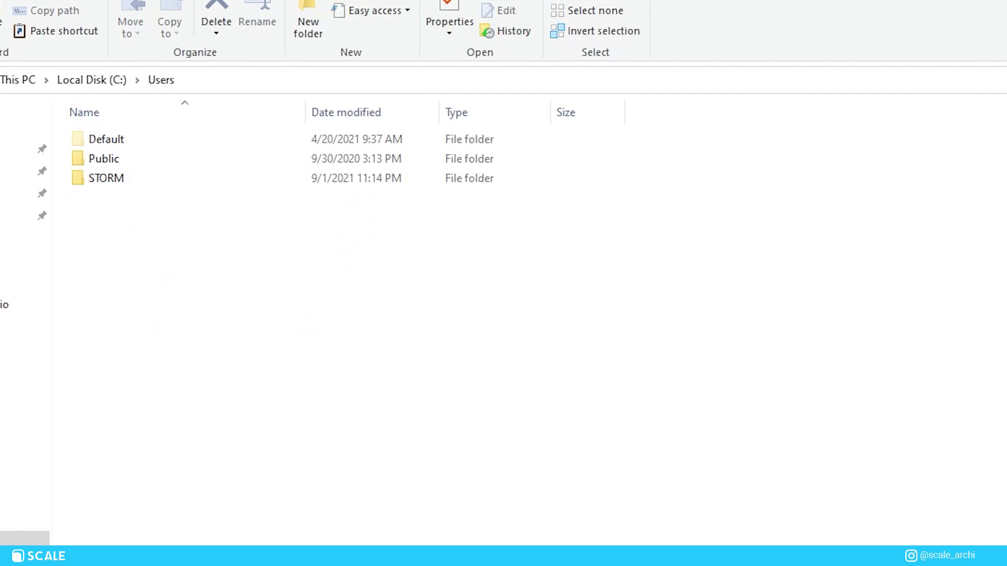
double_click(128, 180)
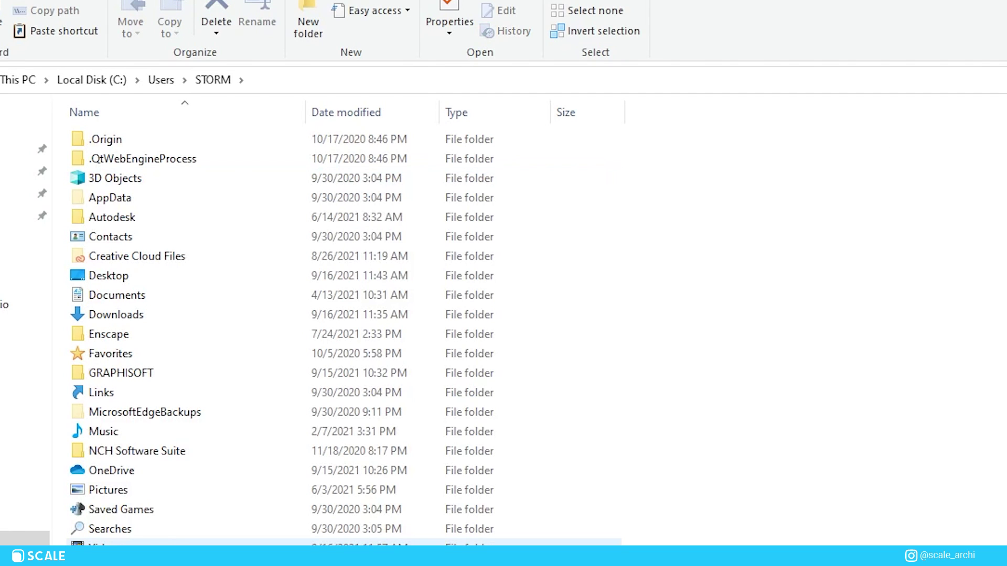
double_click(161, 204)
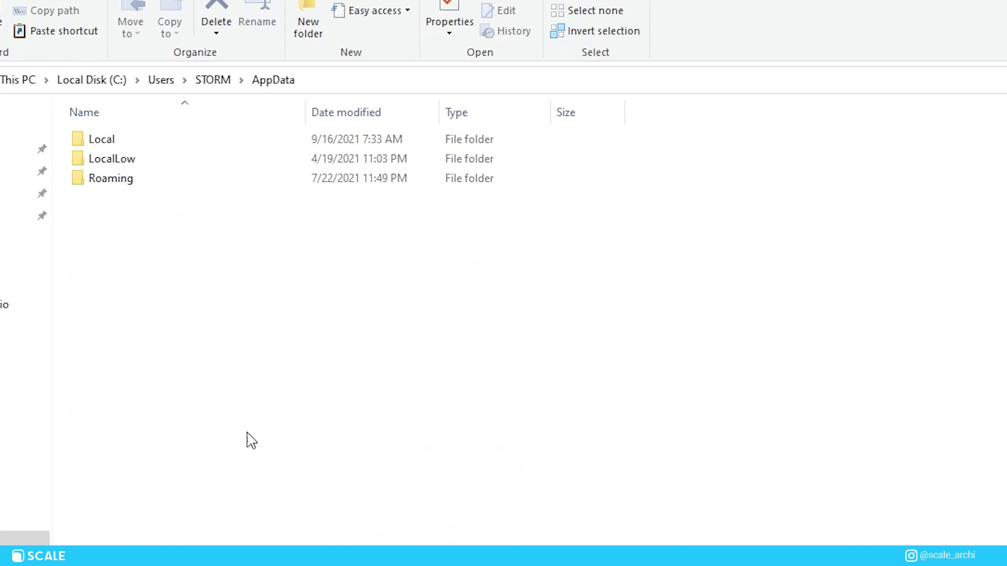
double_click(101, 140)
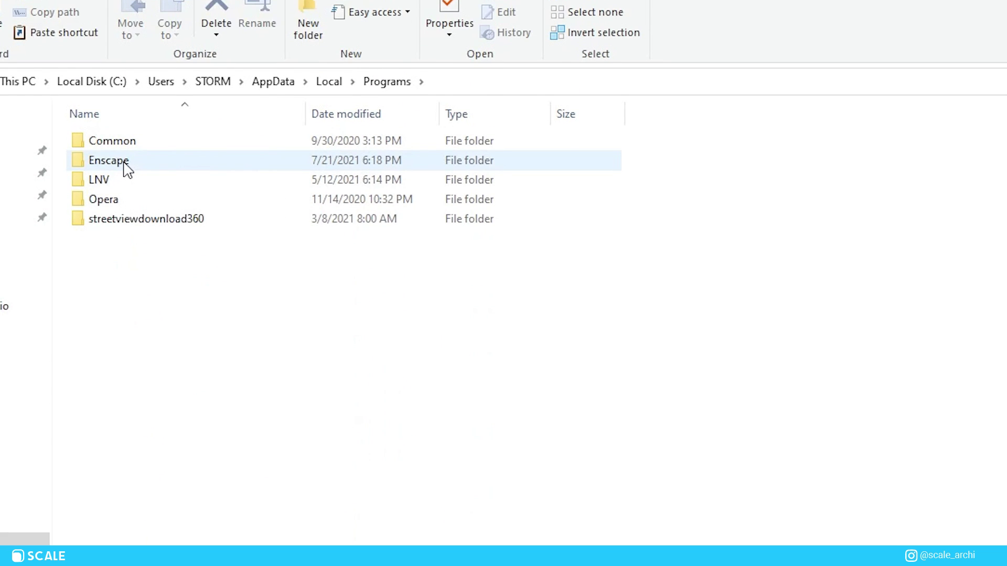
double_click(125, 164)
double_click(101, 179)
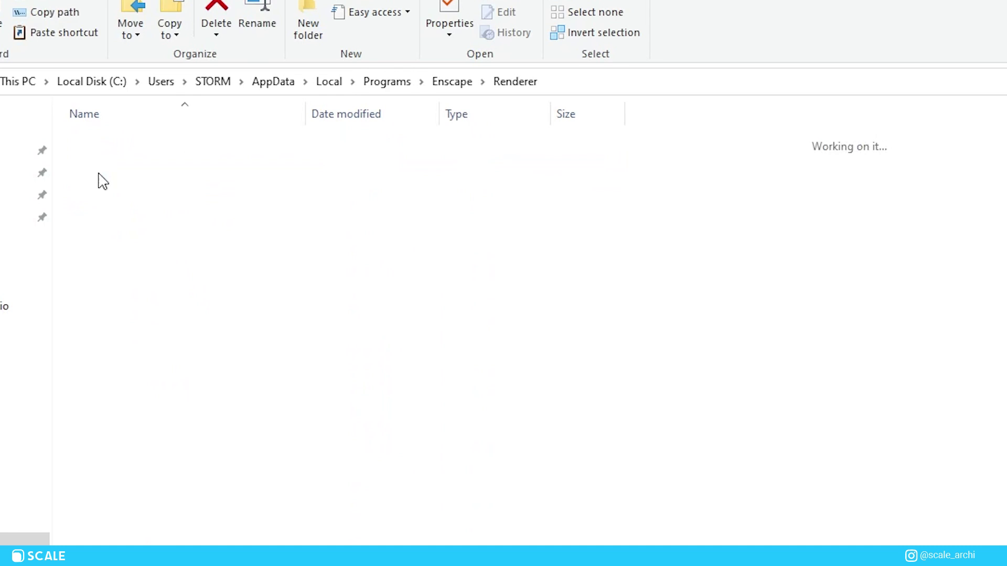
double_click(106, 161)
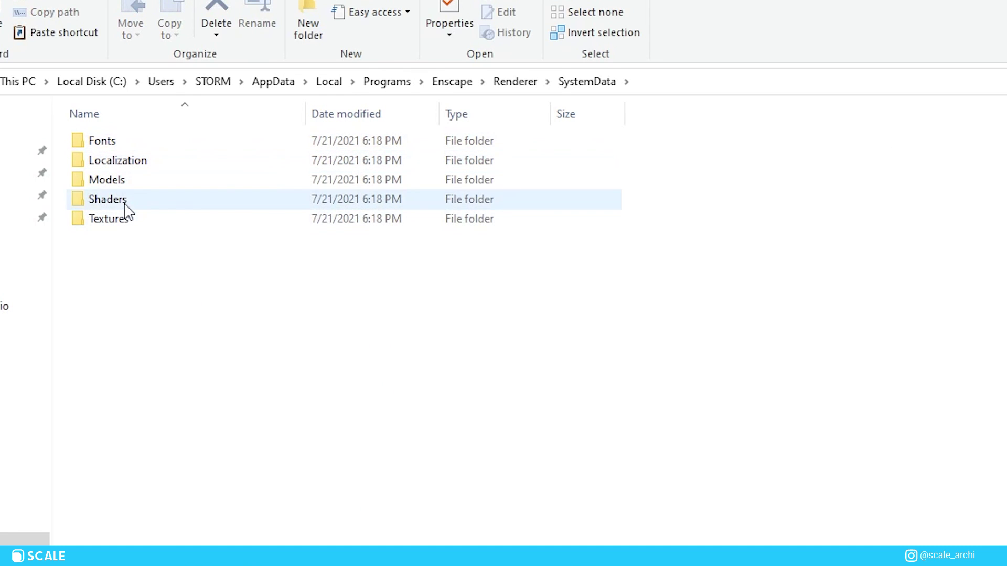
double_click(125, 220)
double_click(124, 147)
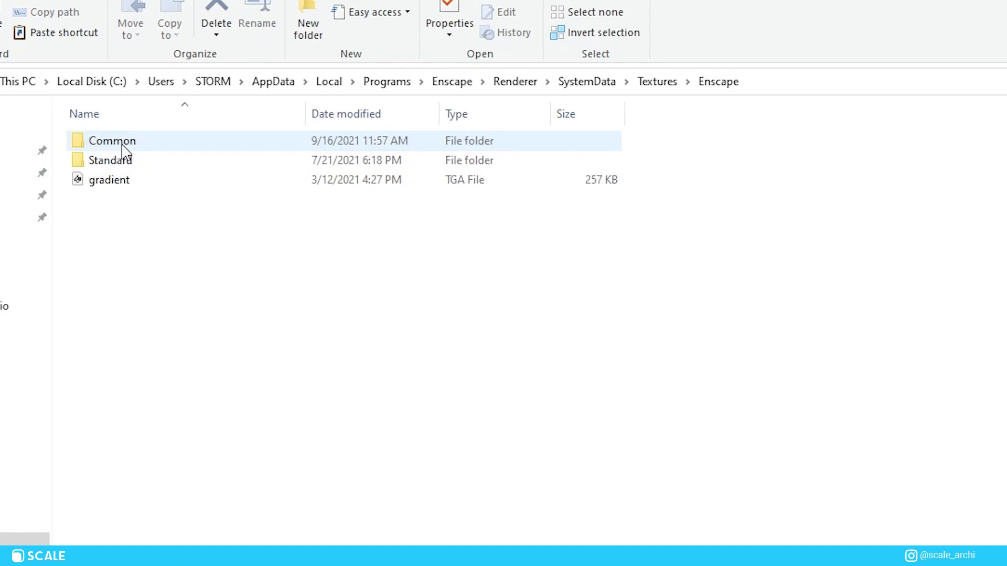
double_click(121, 144)
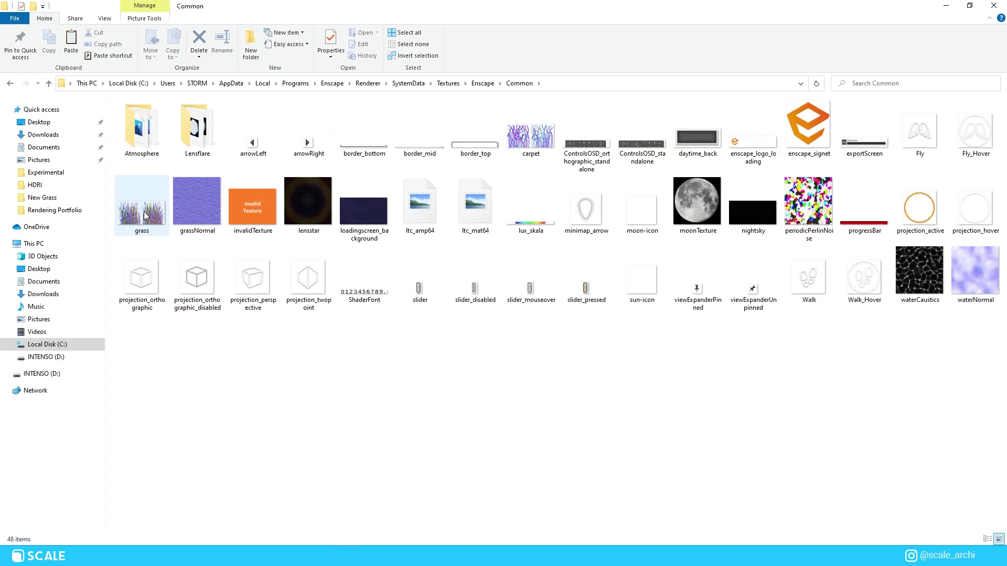
Preview grass.png in Photos, then close the preview
key(Return)
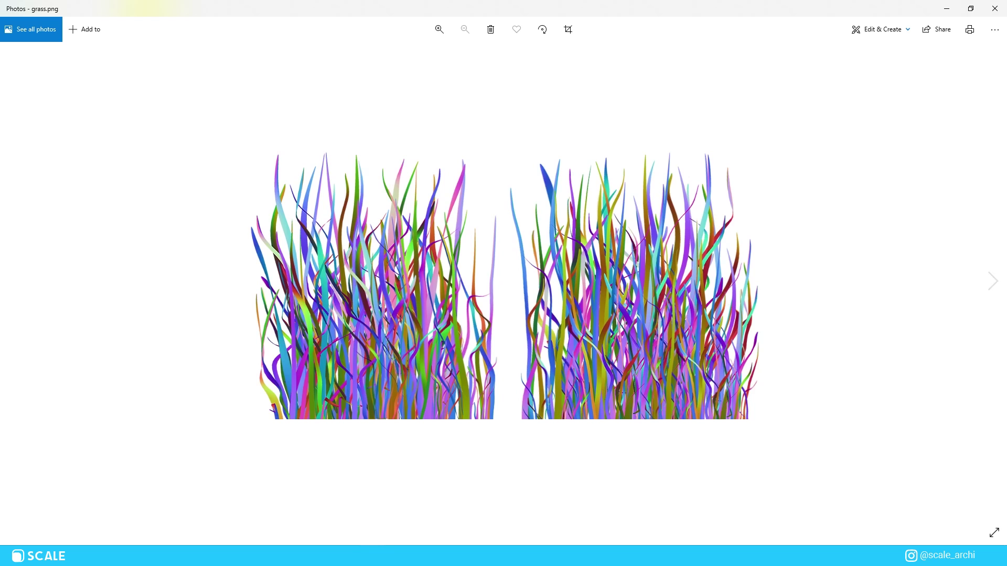
click(947, 8)
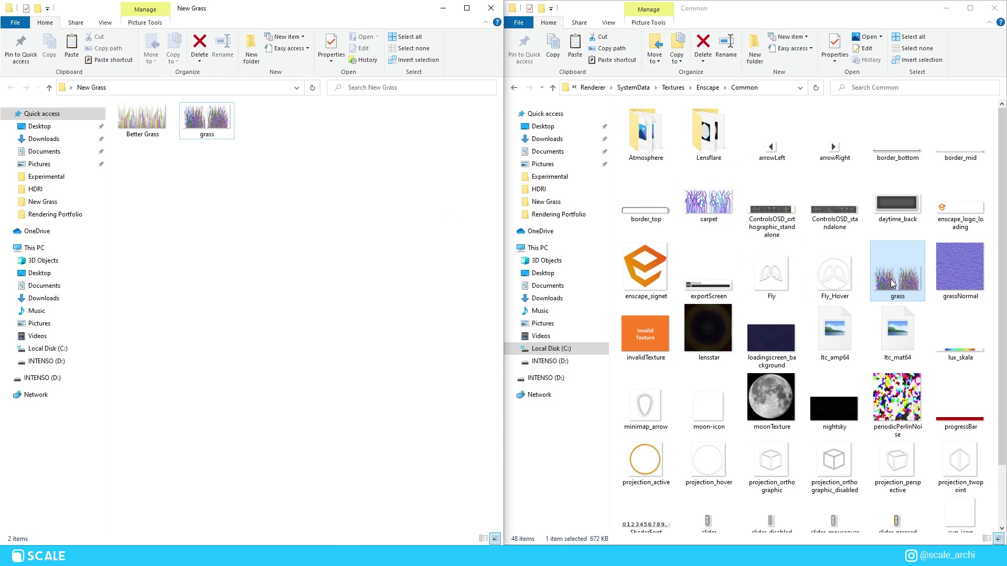
Move the original grass file from Common into New Grass and copy Better Grass
click(886, 261)
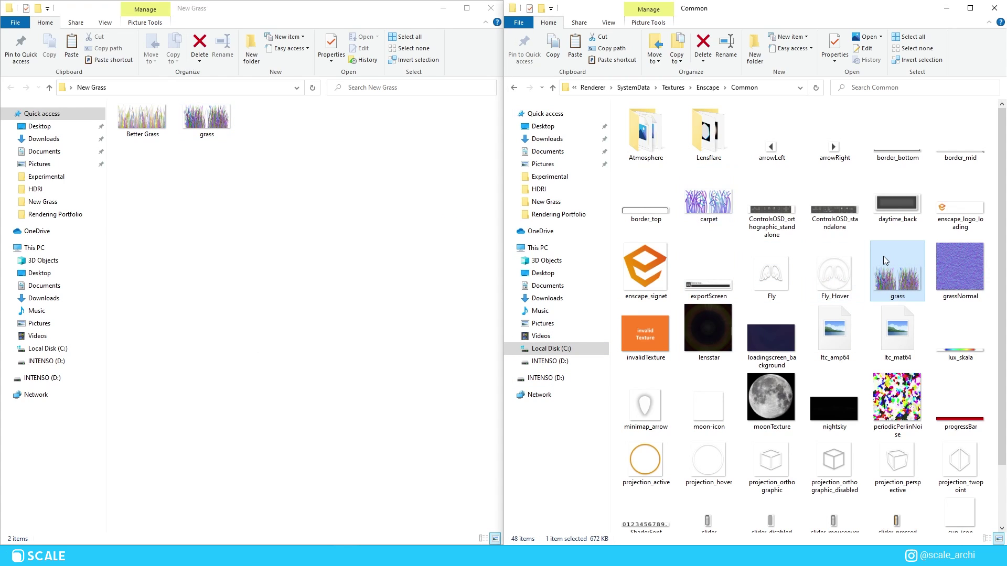
drag(883, 256, 153, 162)
click(149, 136)
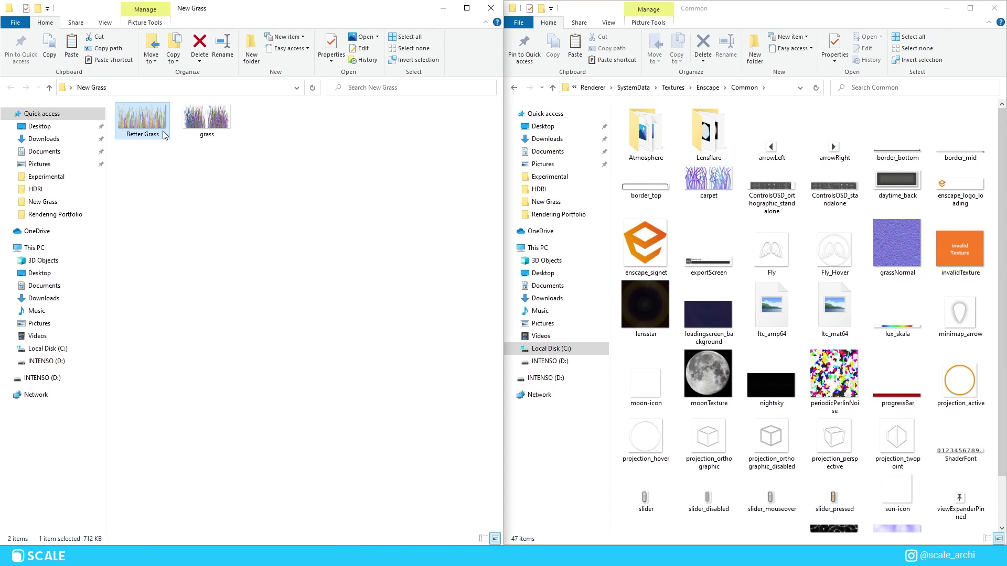
key(ctrl+c)
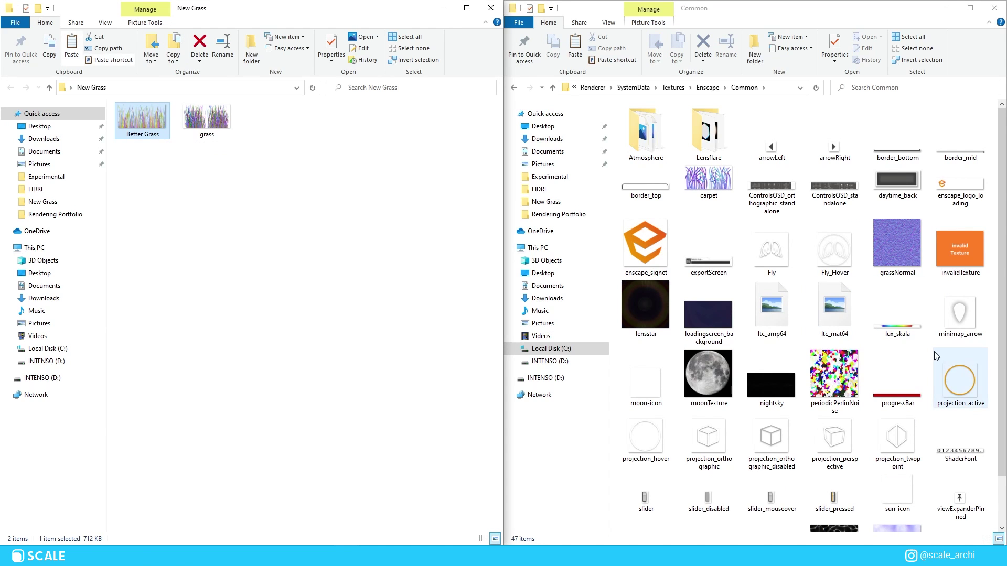
Paste Better Grass into Common and rename it to grass
click(932, 351)
key(ctrl+v)
right_click(887, 154)
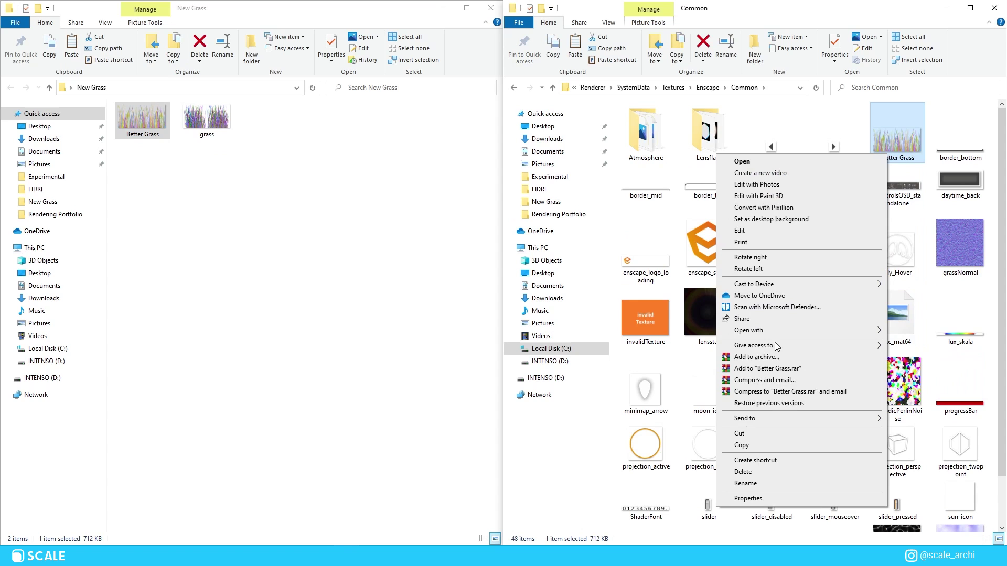
click(743, 484)
text(grass)
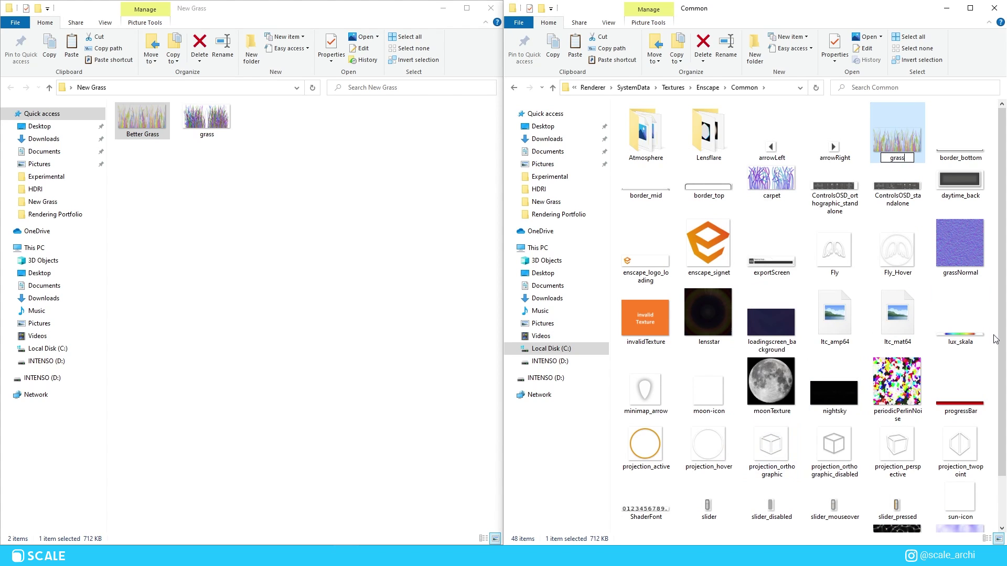
click(976, 349)
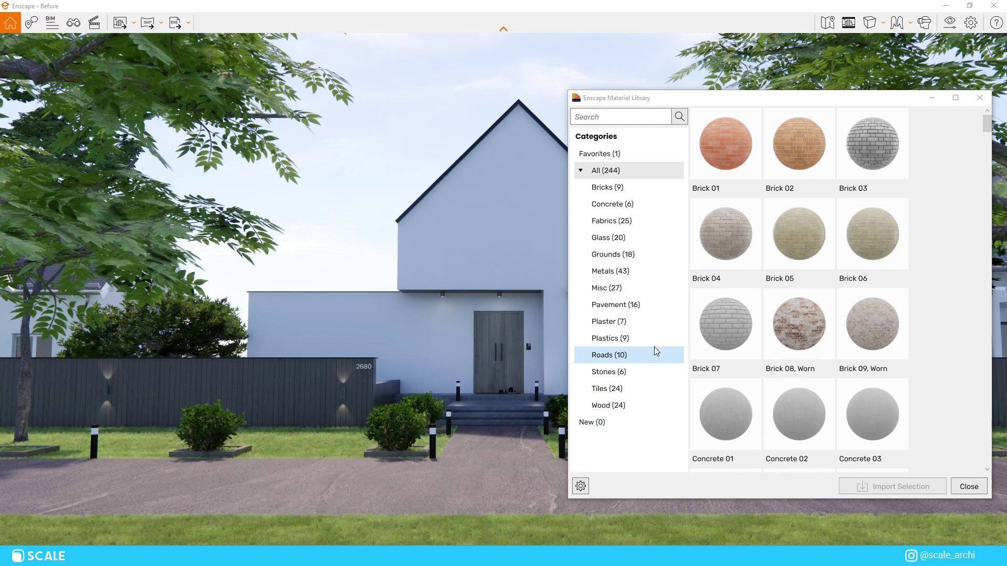
scroll(923, 310, down, 10)
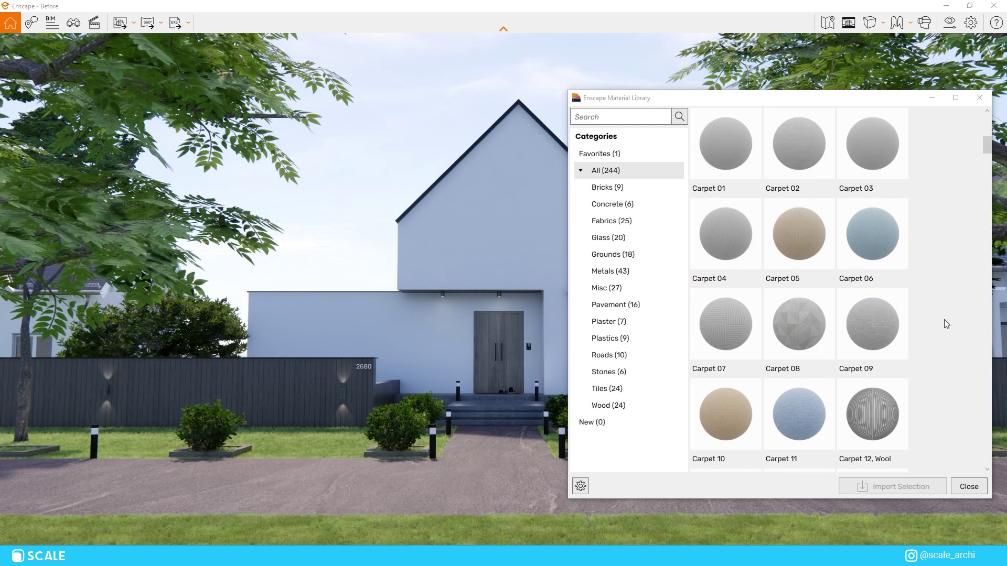
scroll(942, 330, down, 8)
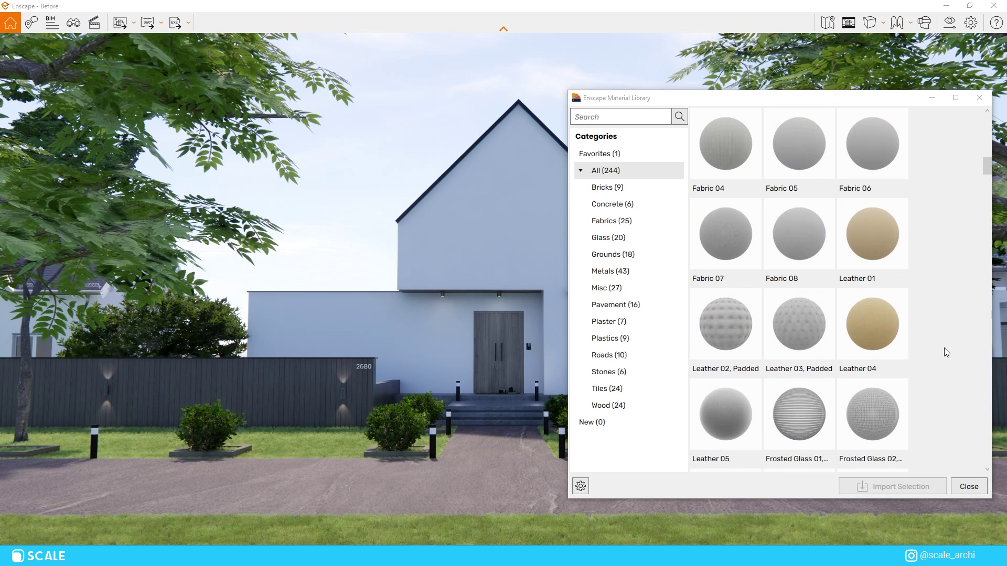
scroll(944, 348, down, 8)
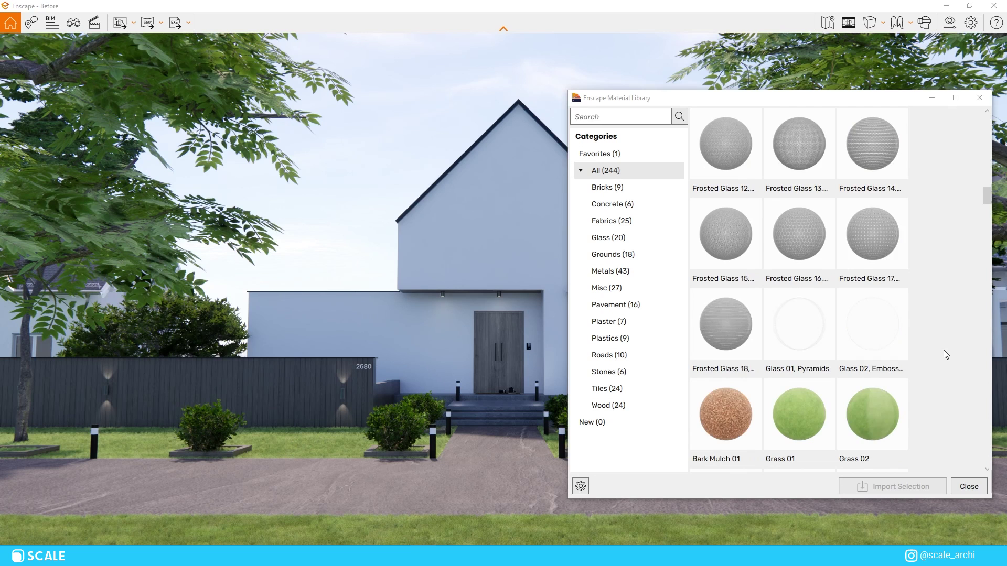
scroll(946, 355, down, 8)
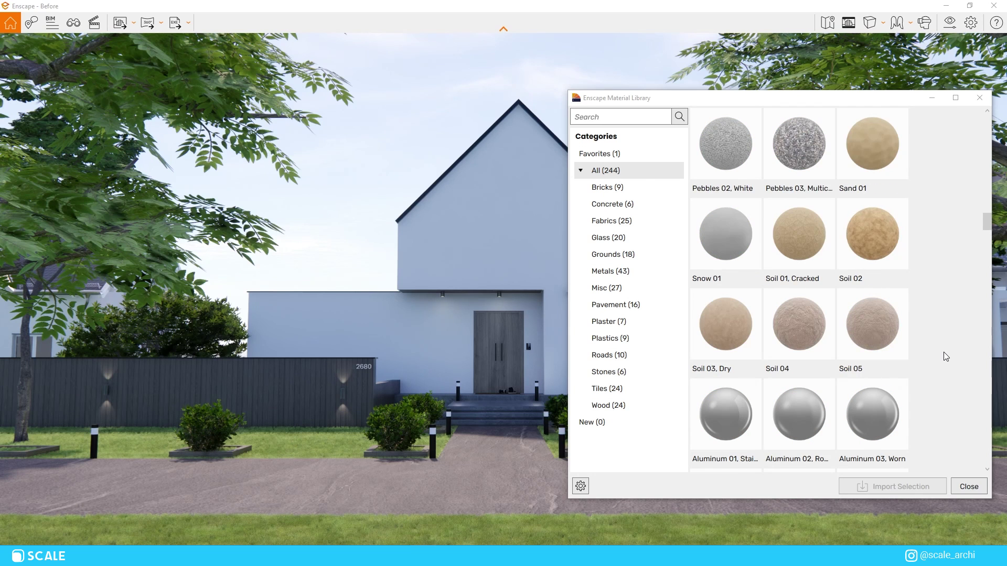
scroll(945, 358, down, 8)
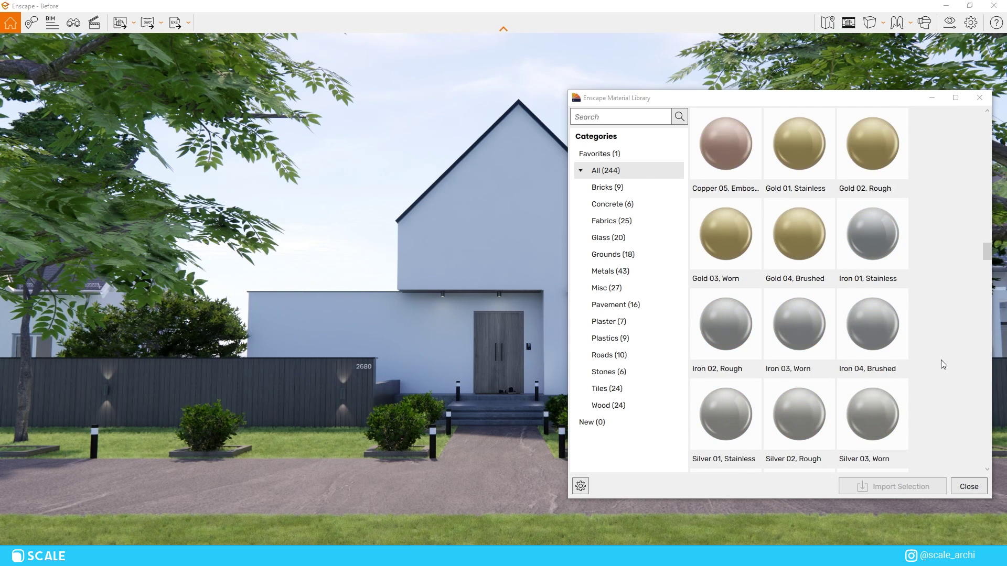
scroll(941, 360, down, 8)
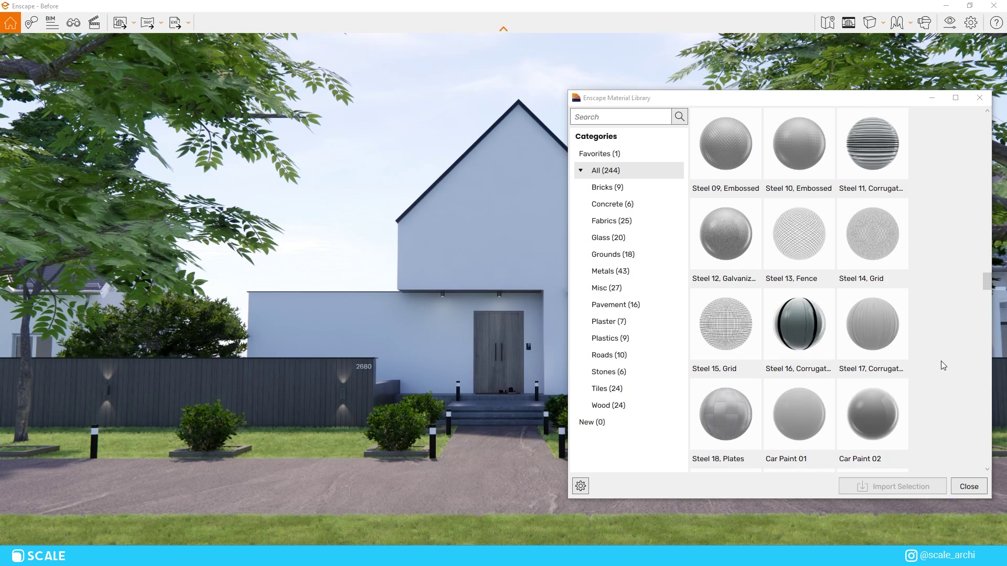
scroll(941, 361, down, 8)
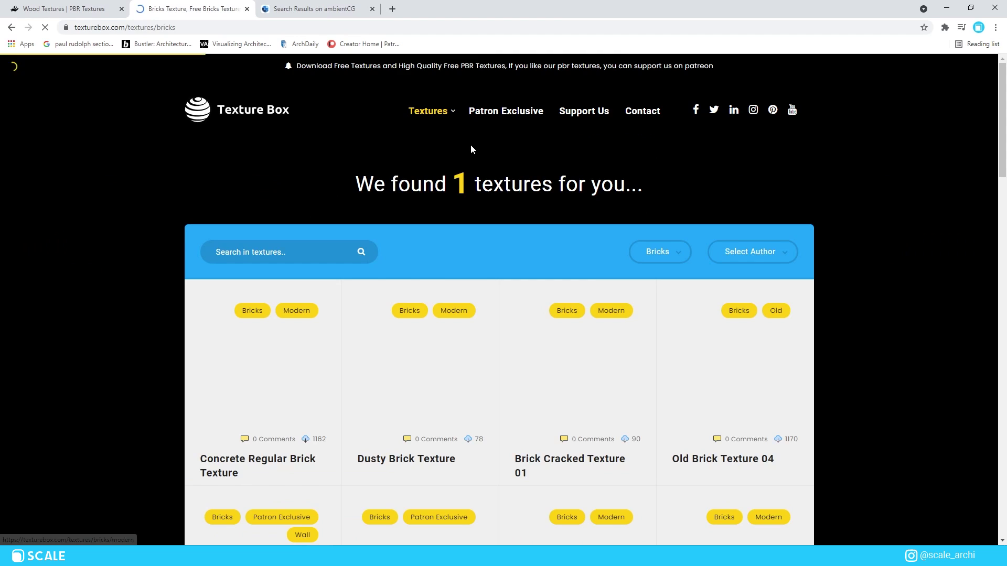
Browse the ambientCG texture search results for a paving stones texture
scroll(756, 291, down, 9)
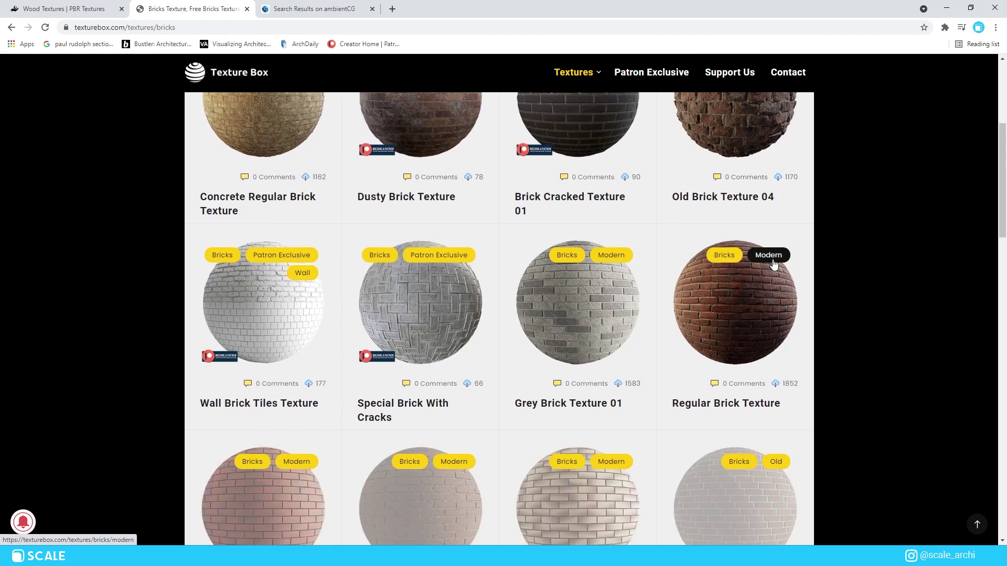
scroll(822, 262, down, 13)
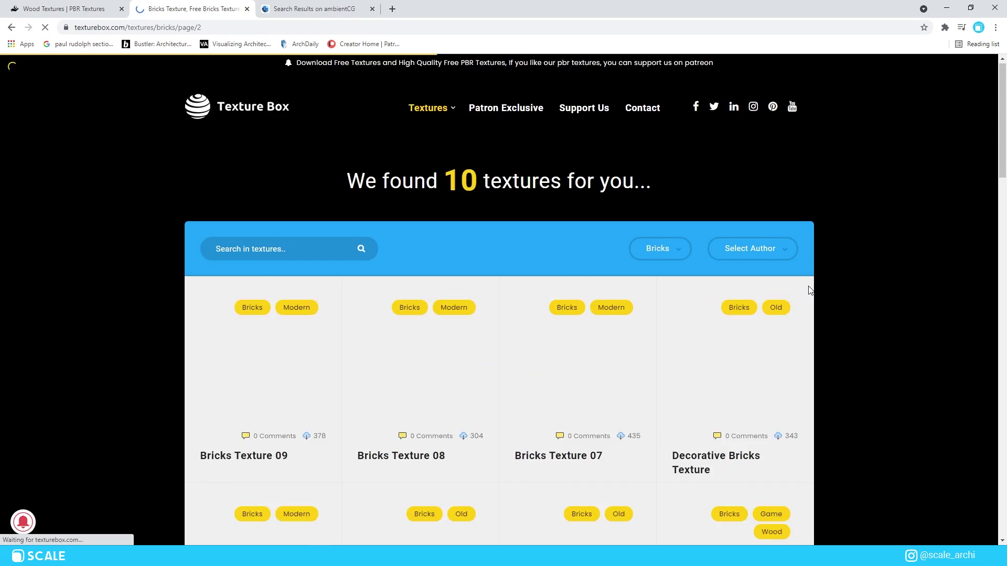
scroll(810, 290, down, 6)
scroll(808, 286, down, 10)
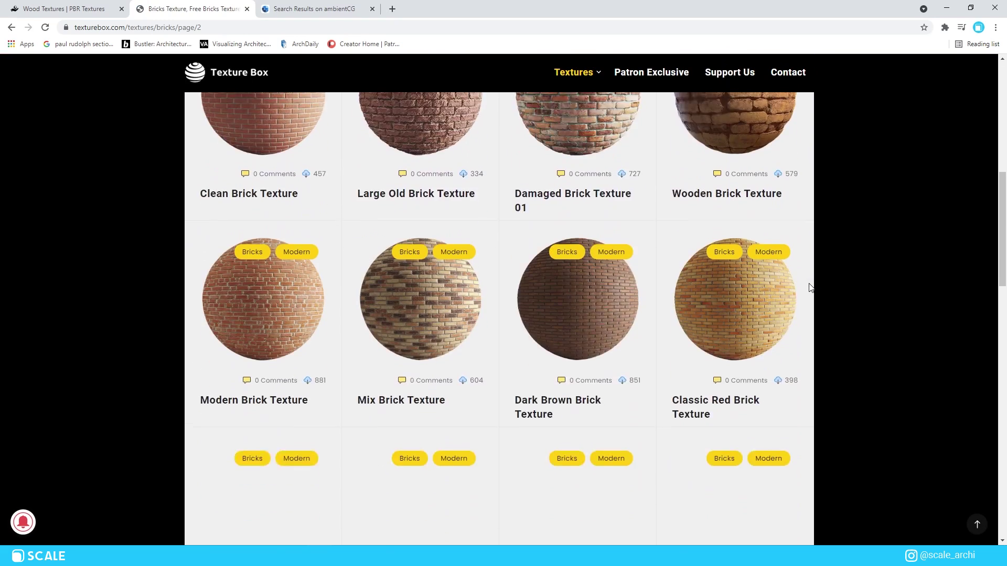
scroll(802, 281, down, 2)
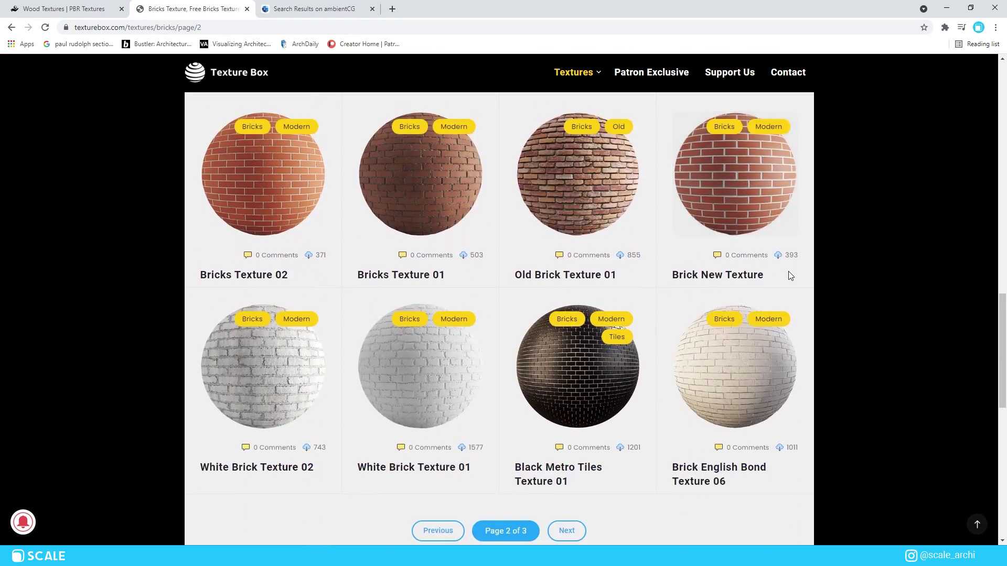
click(293, 9)
scroll(448, 125, down, 10)
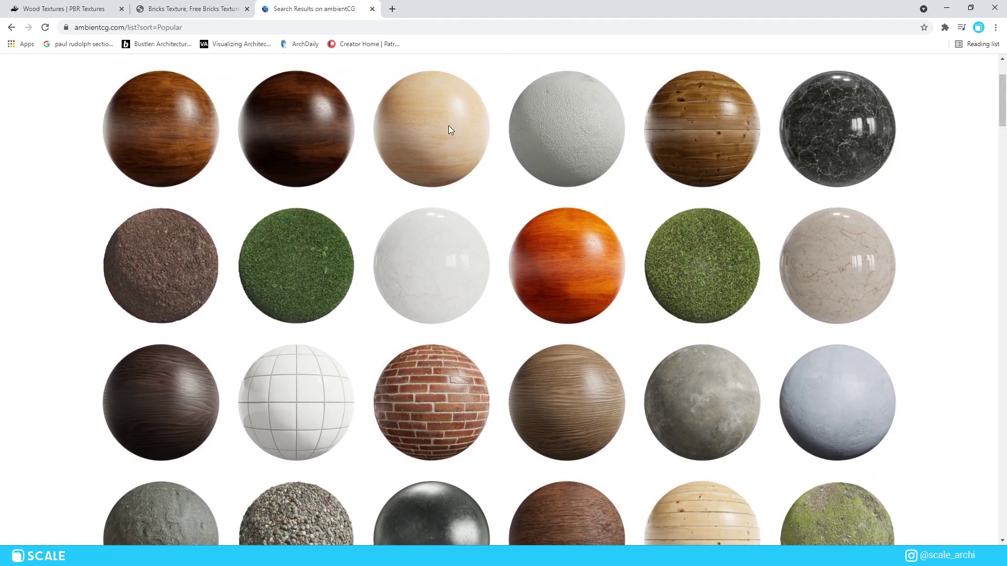
scroll(503, 159, down, 11)
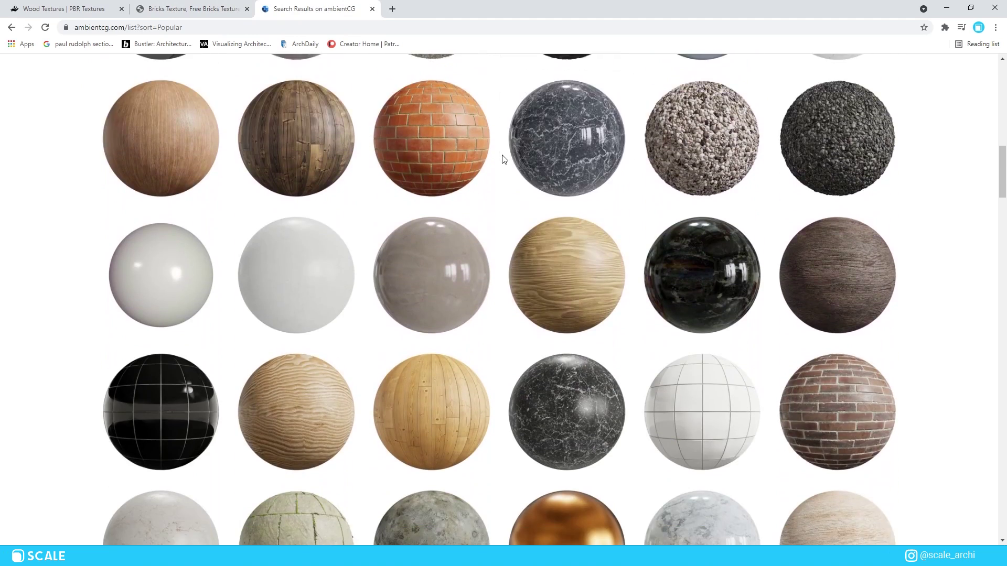
scroll(504, 159, down, 10)
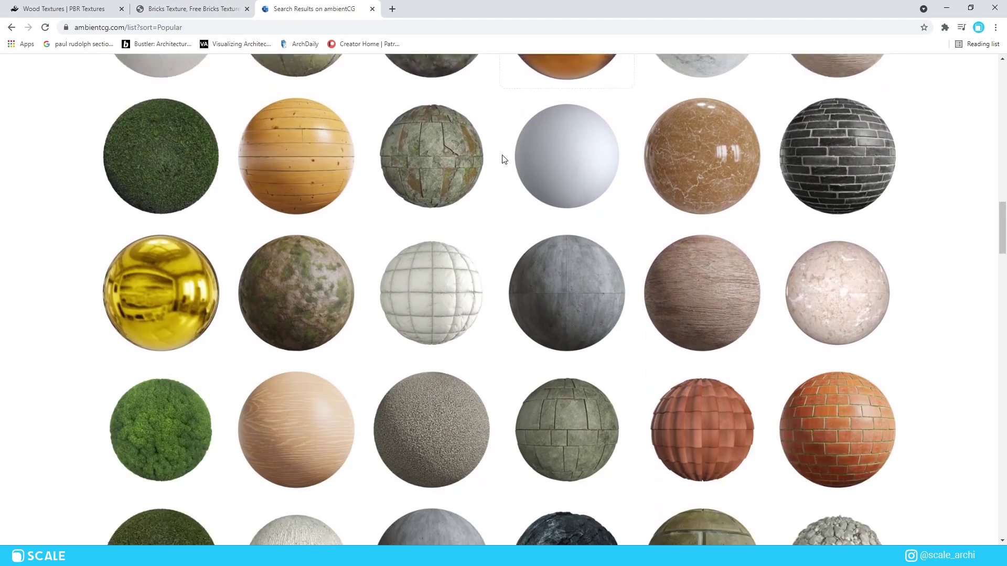
scroll(504, 159, down, 9)
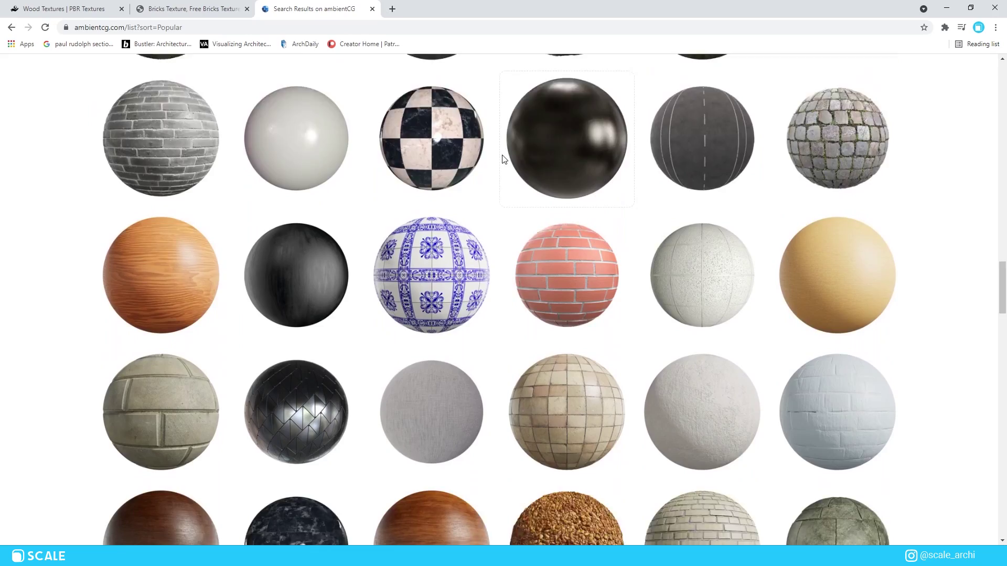
scroll(504, 158, down, 8)
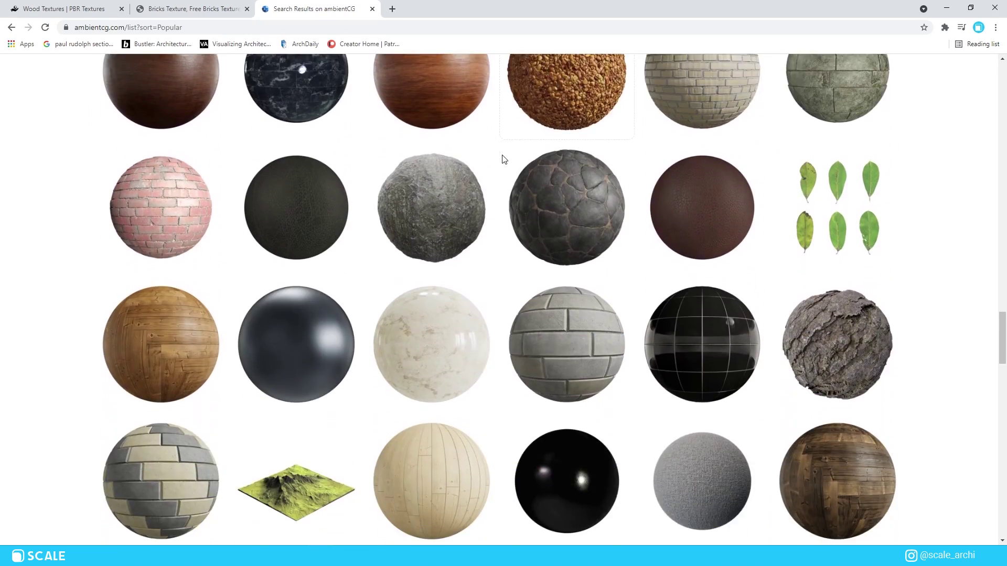
scroll(504, 159, down, 4)
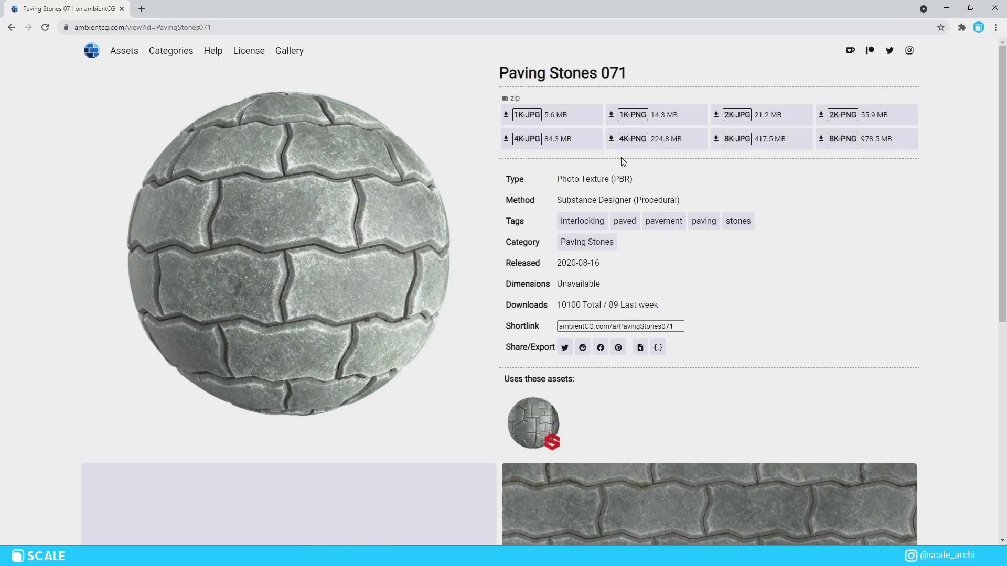
Open Paving Stones 071 and download its 4K-JPG zip
click(755, 135)
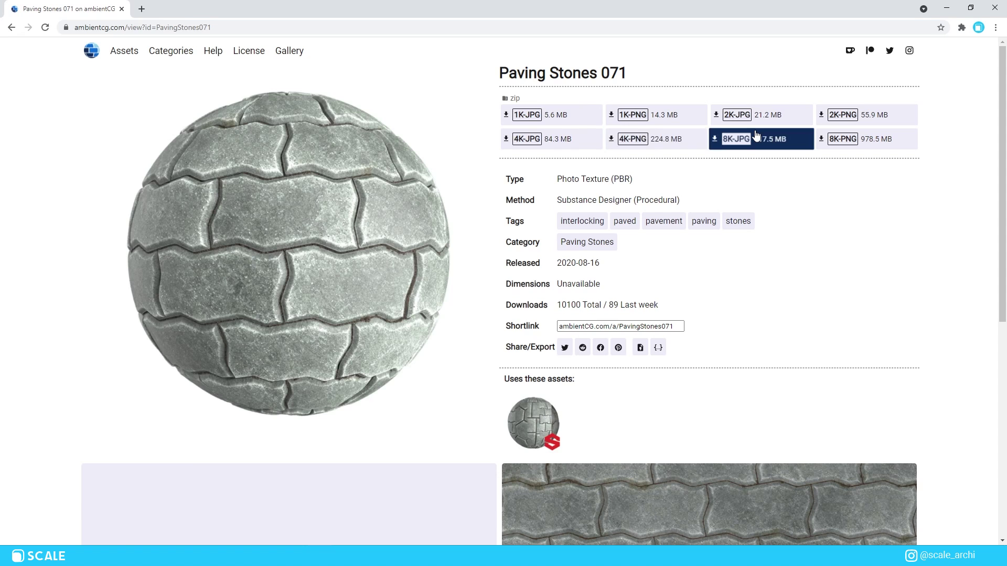
mouse_move(535, 141)
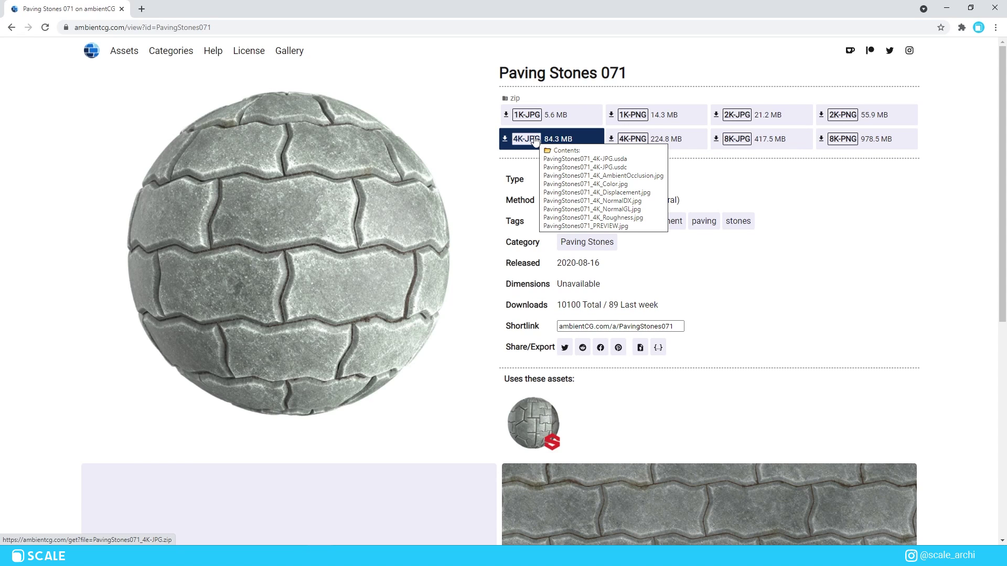
click(535, 141)
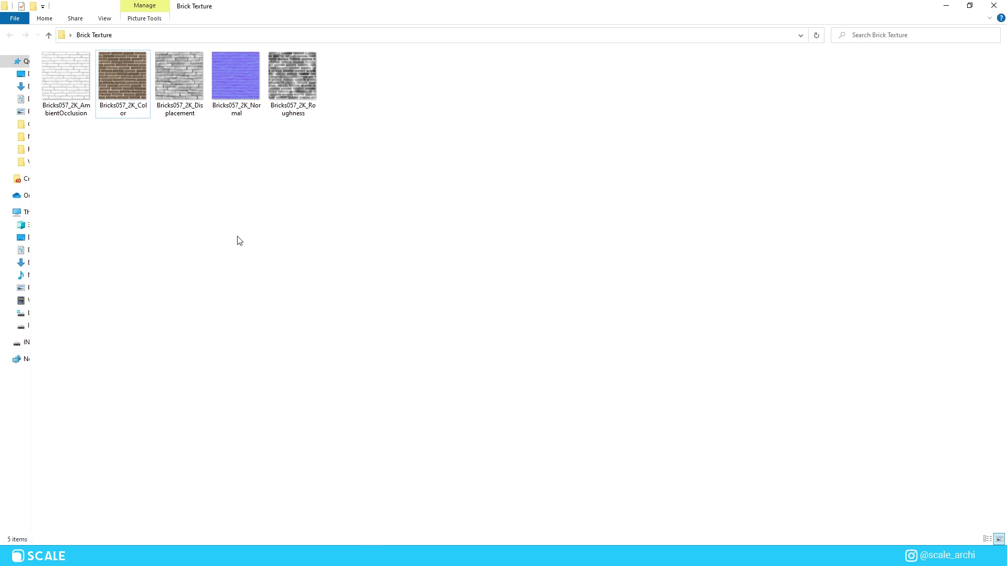
Arrange the windows to view the Brick Texture folder's five Bricks057 2K maps
drag(388, 174, 314, 234)
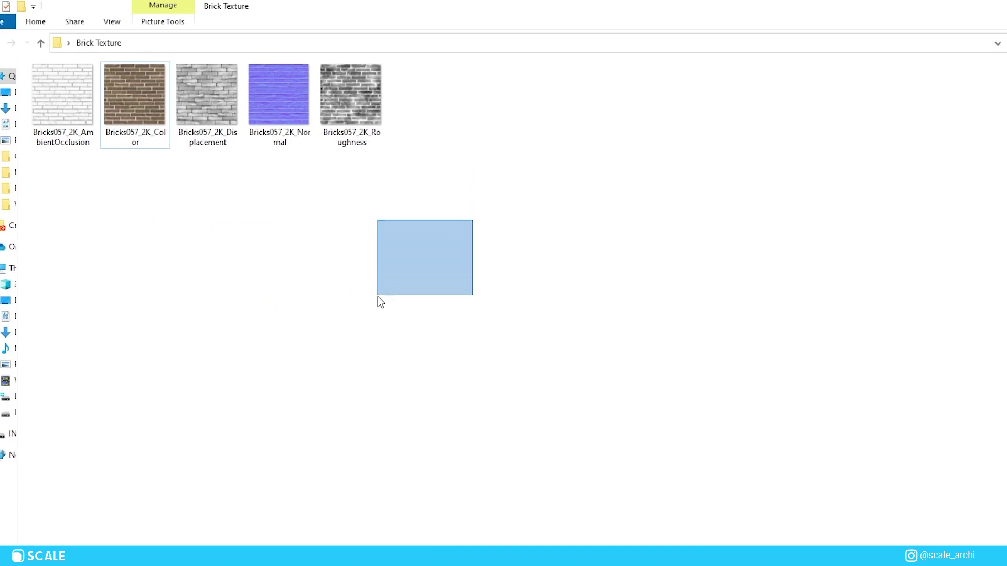
drag(381, 302, 635, 382)
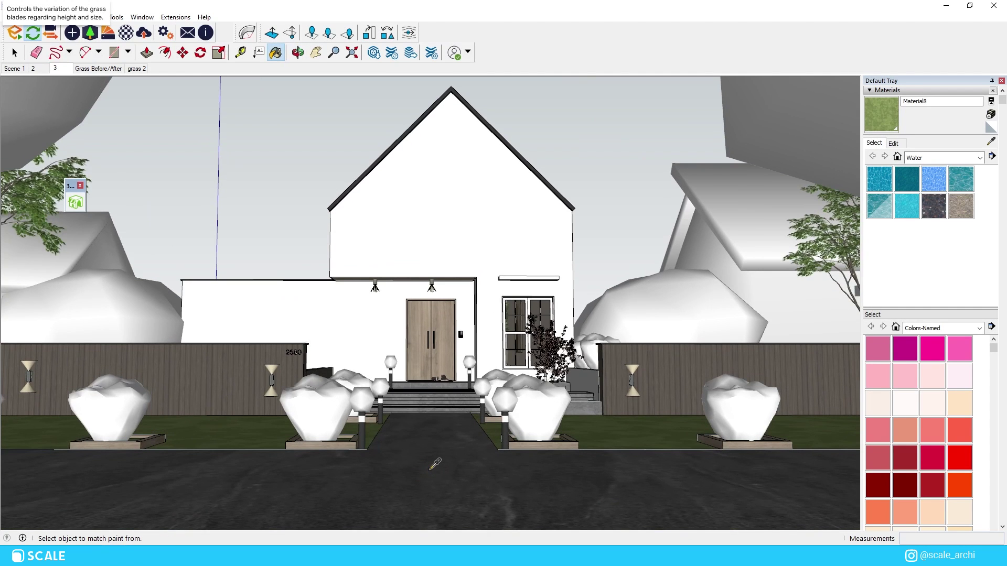
Give Material28 the PavingStones071_4K_Color texture at 1000 mm width, then orbit to the pavement
click(893, 143)
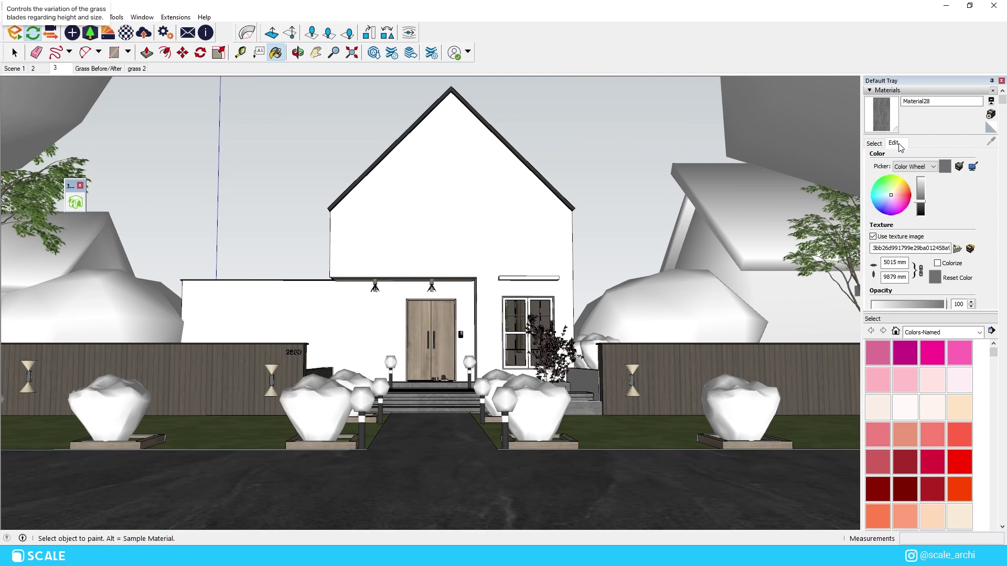
click(957, 248)
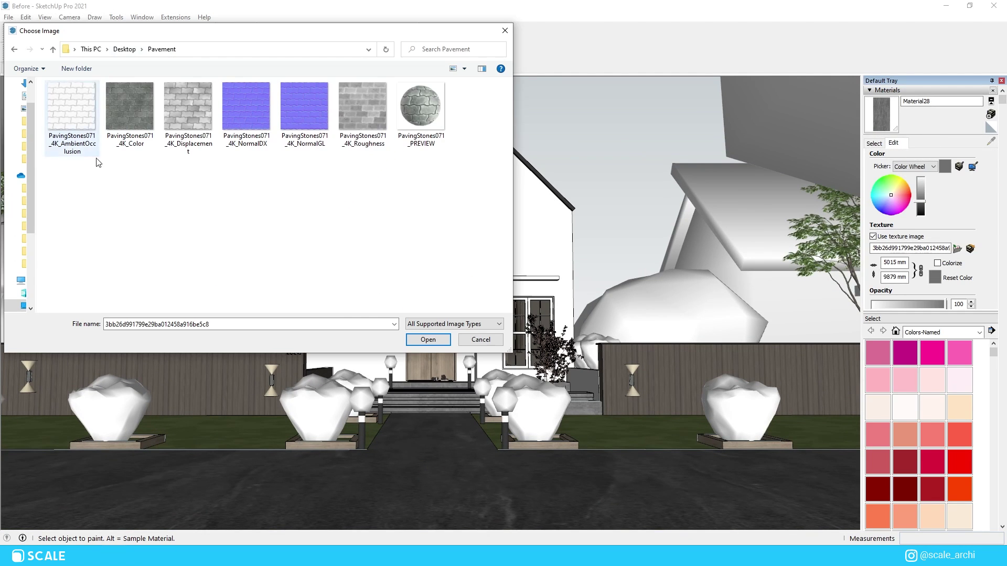
double_click(121, 103)
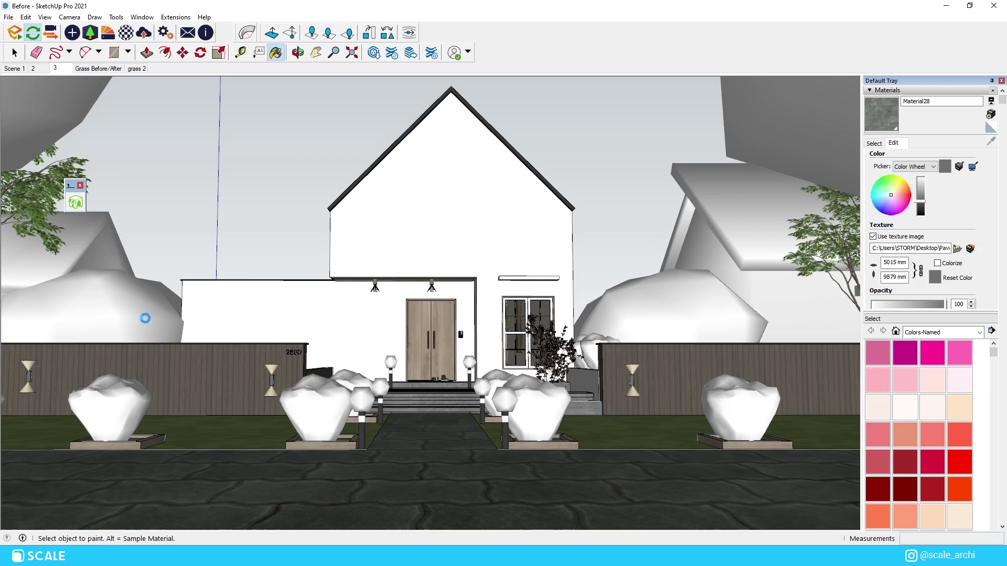
triple_click(894, 262)
text(1000)
key(Return)
scroll(438, 326, up, 10)
mouse_move(420, 335)
middle_down()
mouse_move(601, 314)
mouse_move(312, 225)
mouse_move(690, 404)
mouse_move(623, 396)
mouse_move(602, 378)
middle_up()
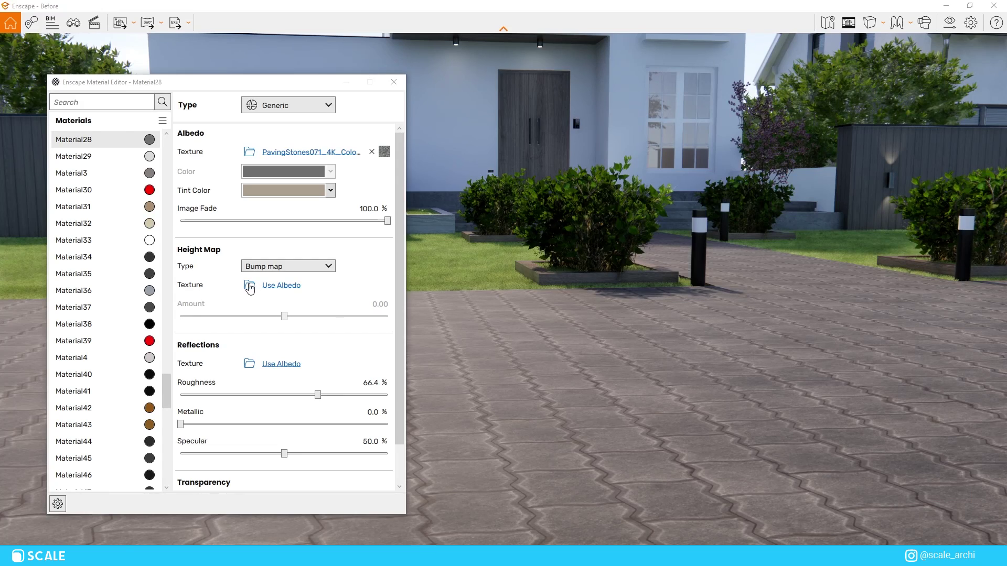
Load the paving Displacement file as a Displacement-type height map at amount 0.43
click(249, 286)
double_click(214, 220)
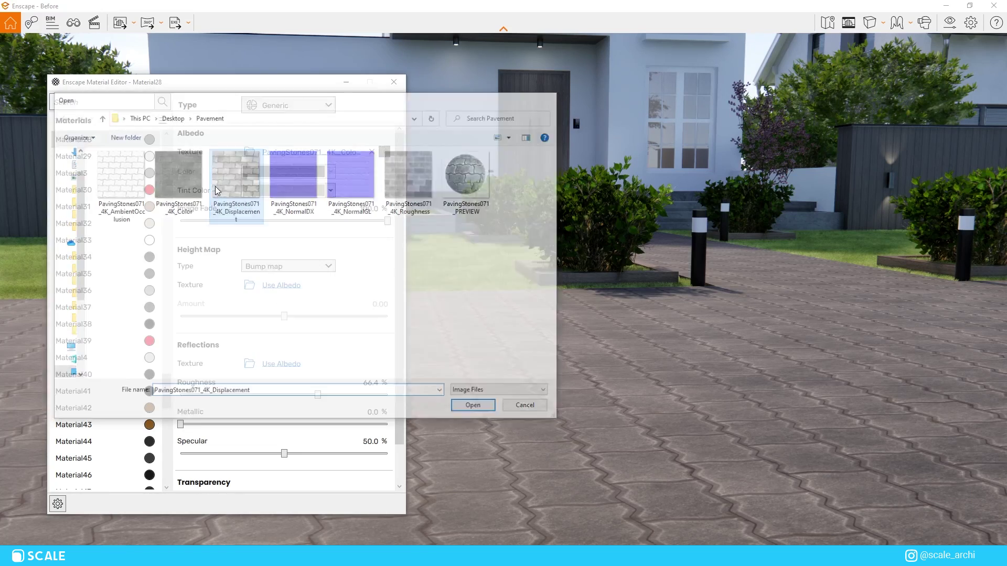
click(293, 268)
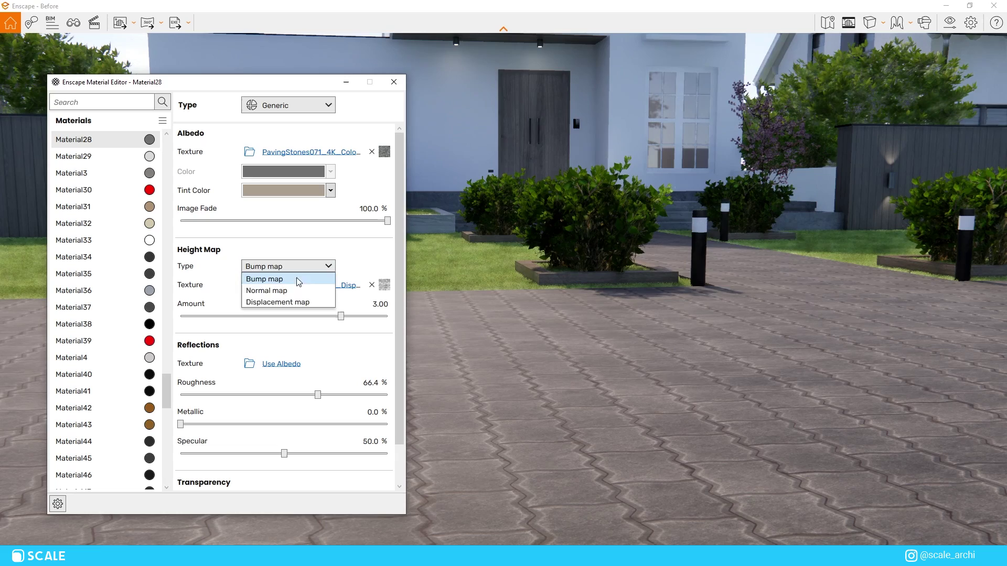
click(299, 303)
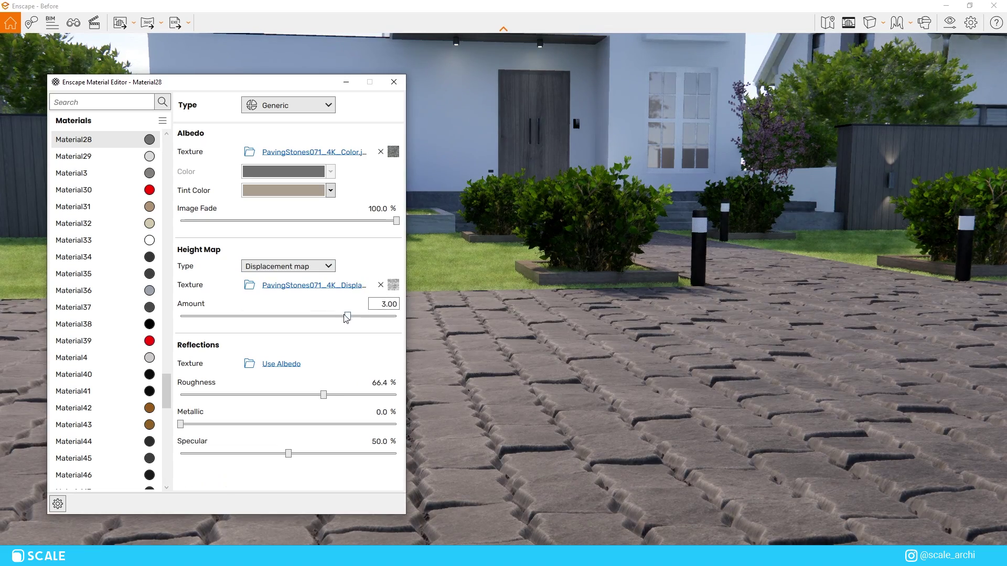
drag(329, 321, 319, 323)
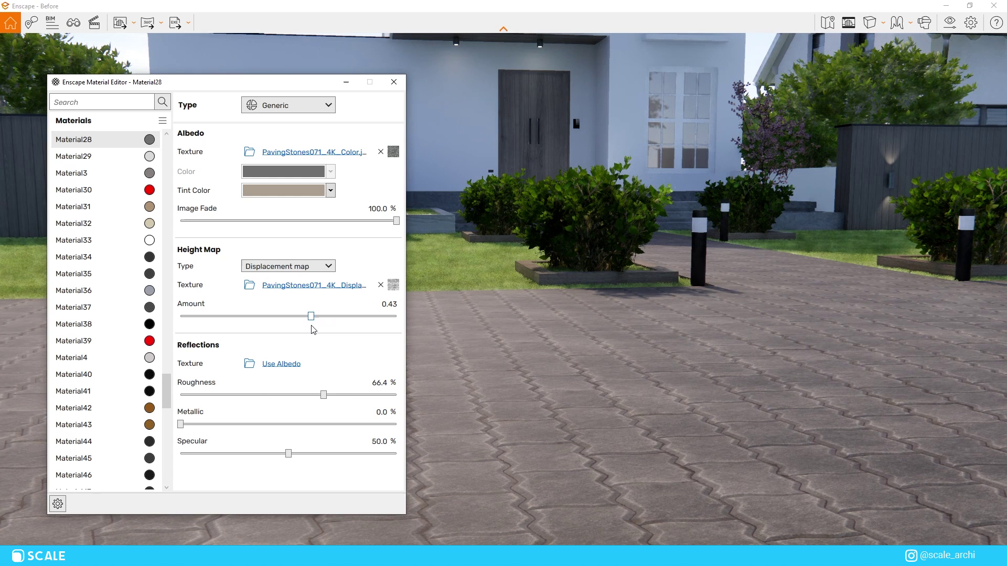
Load the Roughness map as the Reflections texture and move to a front view of the house
click(248, 365)
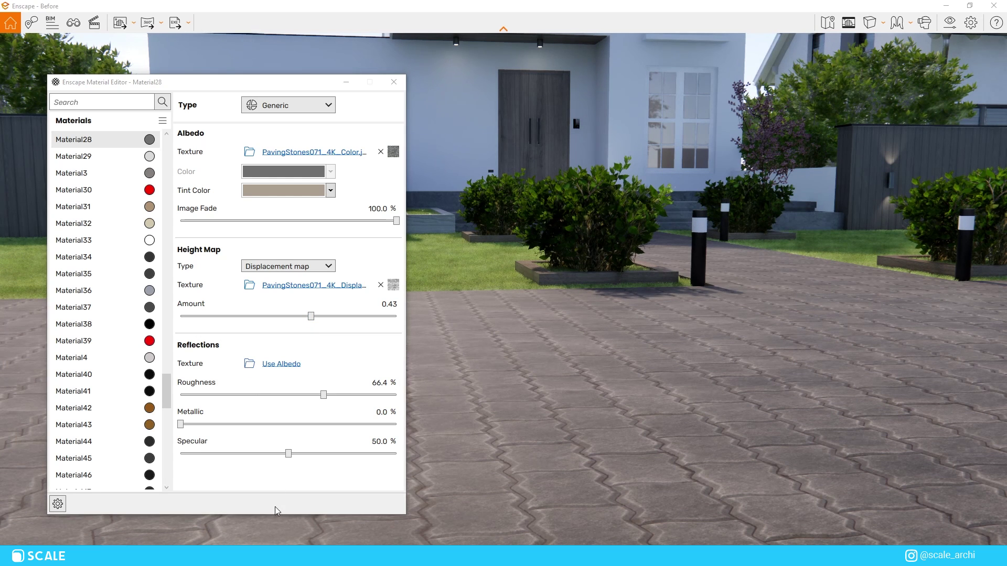
click(250, 361)
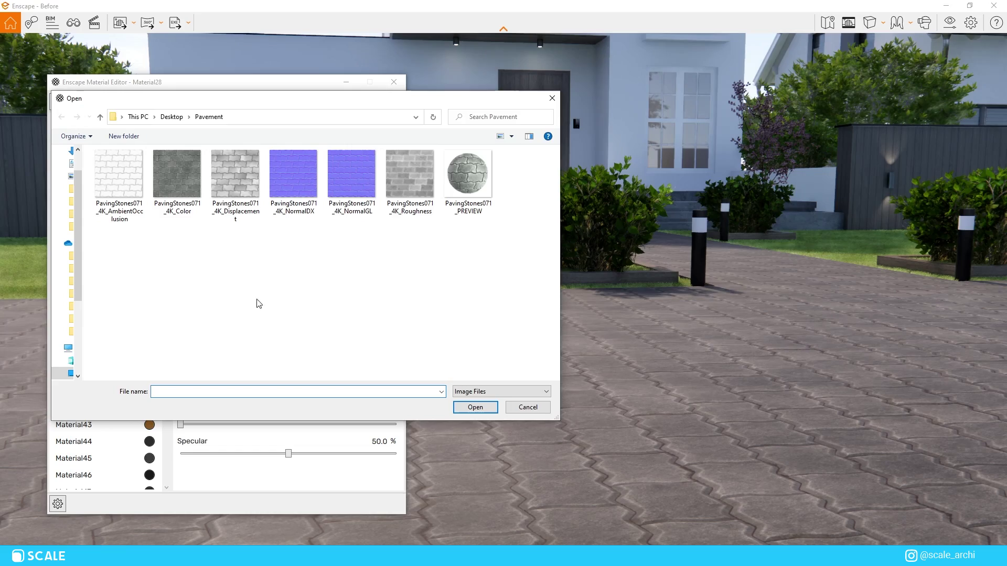
double_click(384, 208)
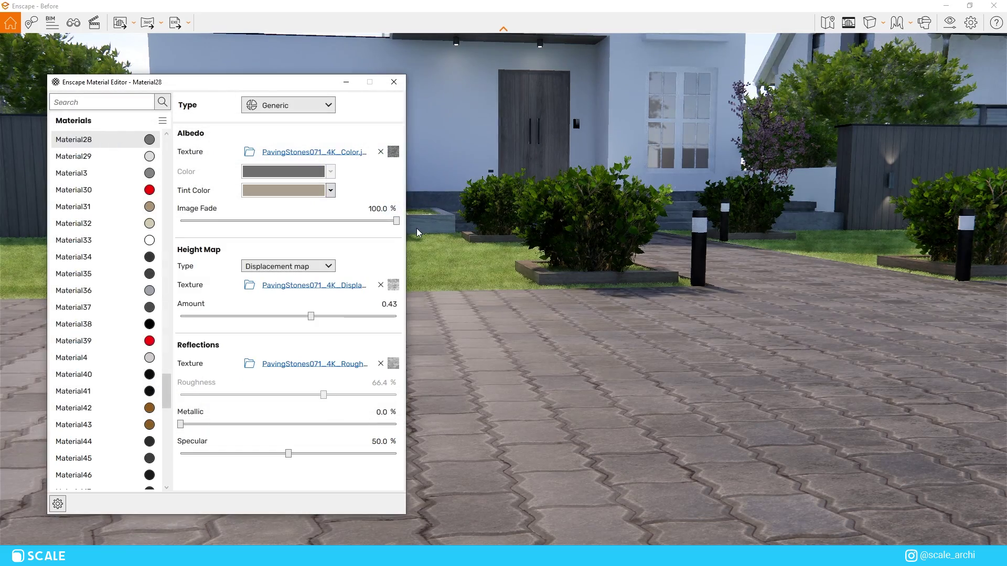
key(w)
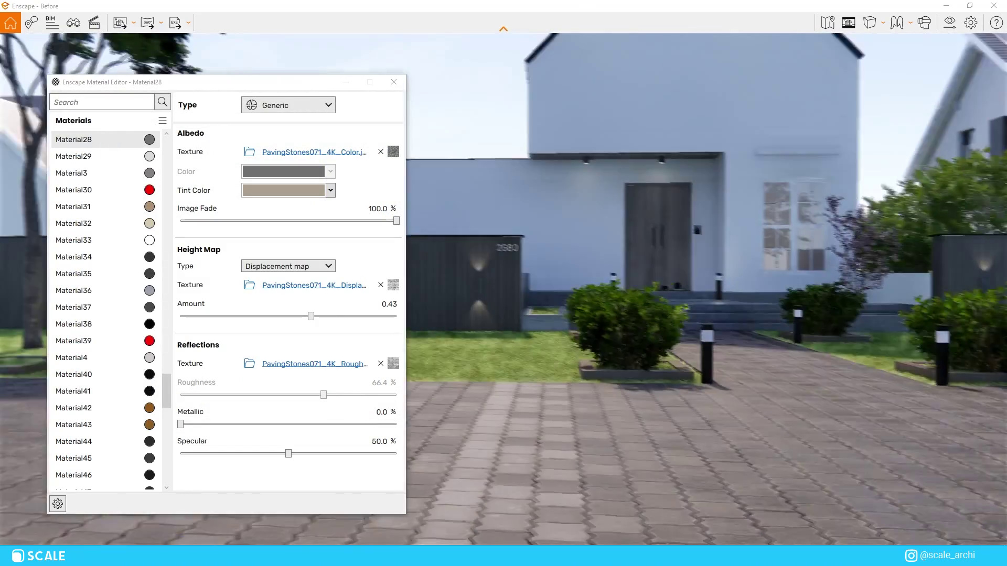
key(w)
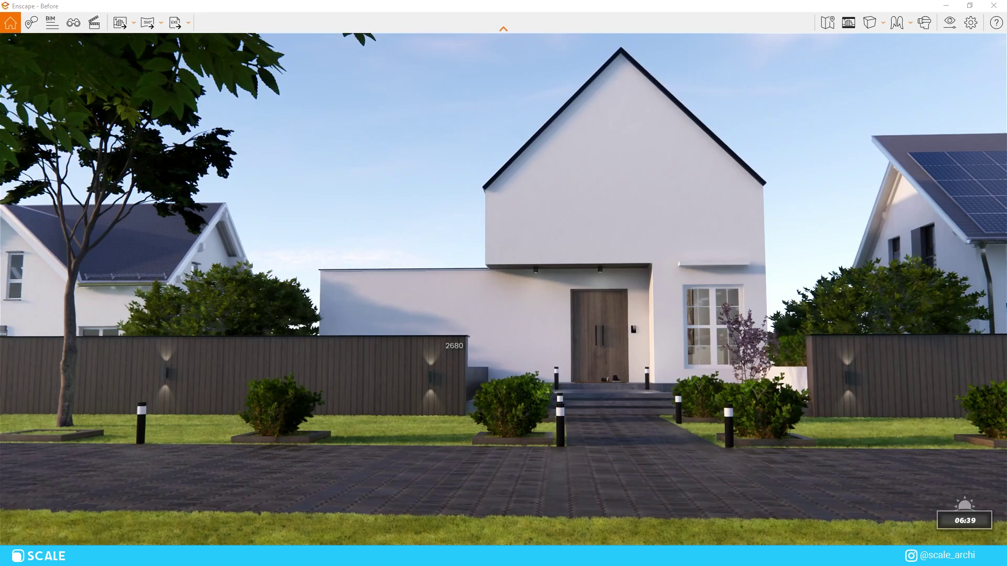
Change the scene's time of day and bring up the IES Library's Browse list of light profiles
key(u)
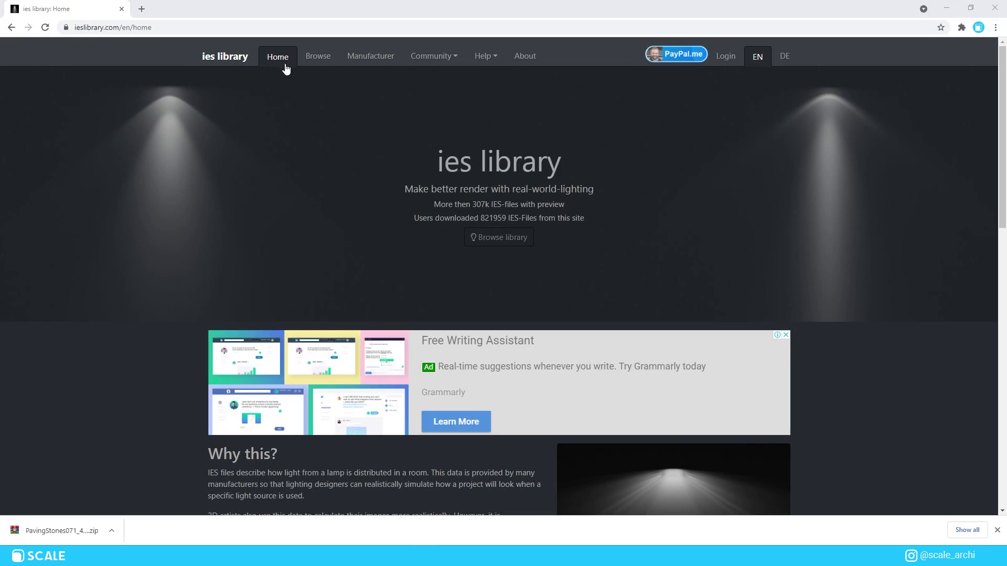
click(310, 61)
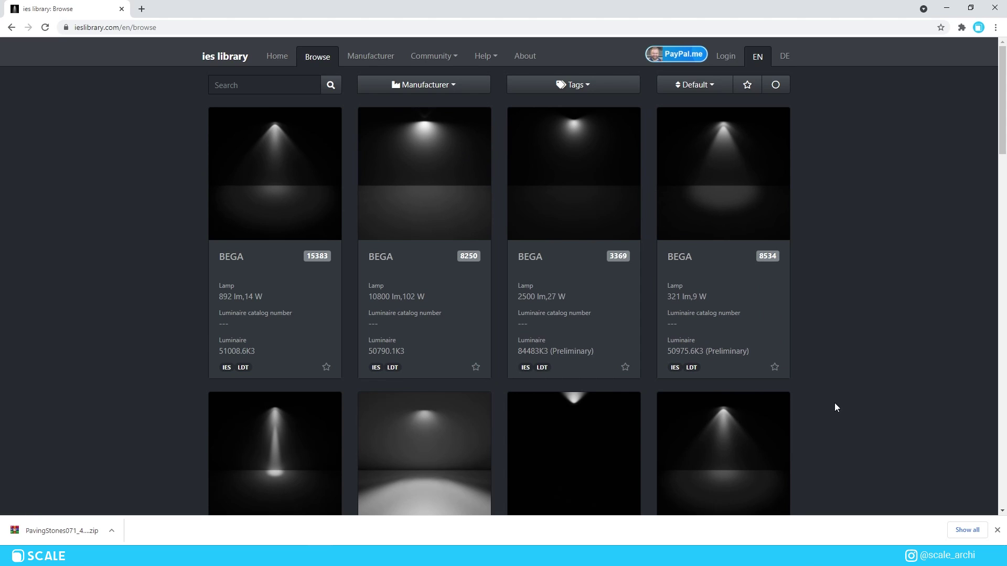
scroll(760, 308, down, 2)
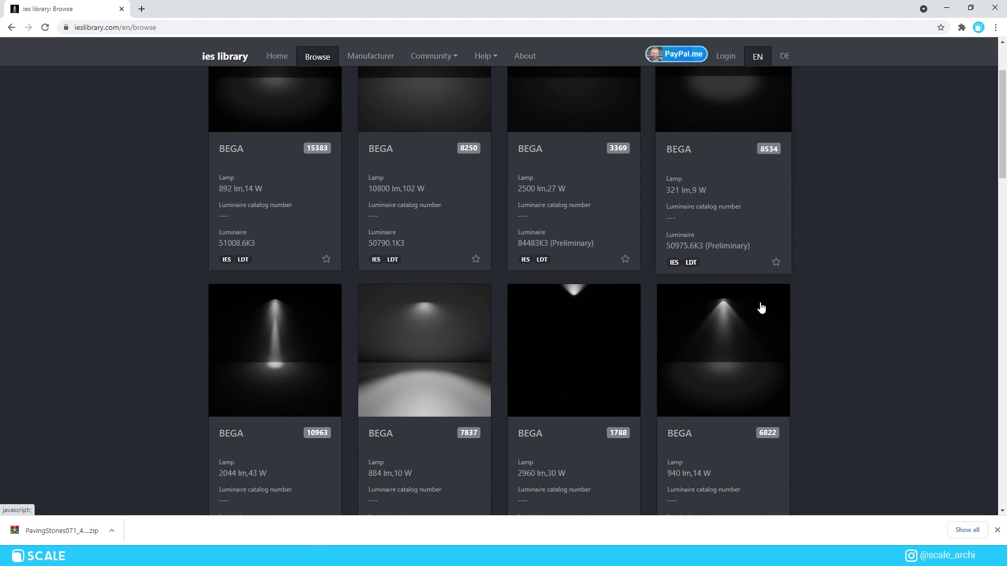
scroll(761, 307, down, 5)
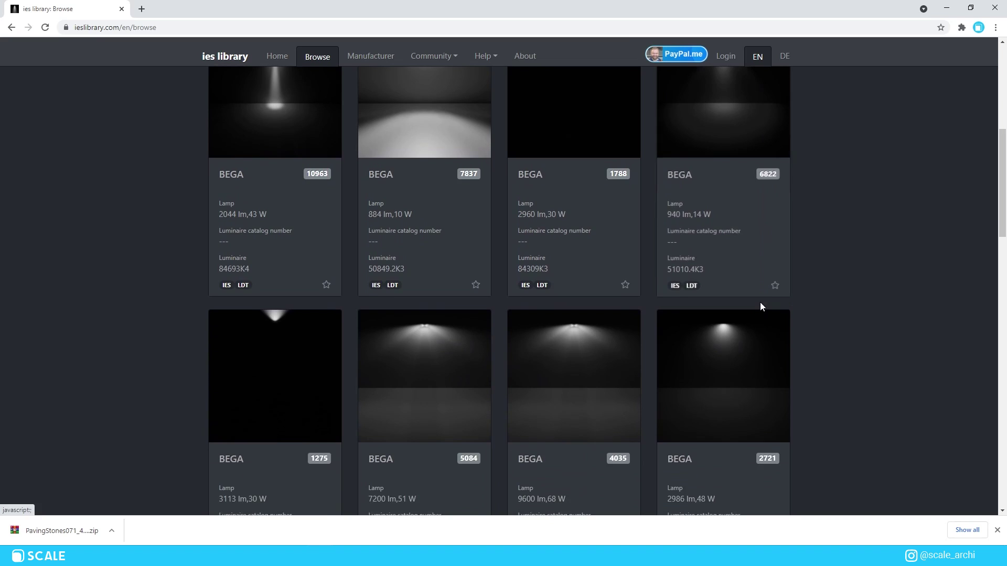
scroll(760, 303, up, 7)
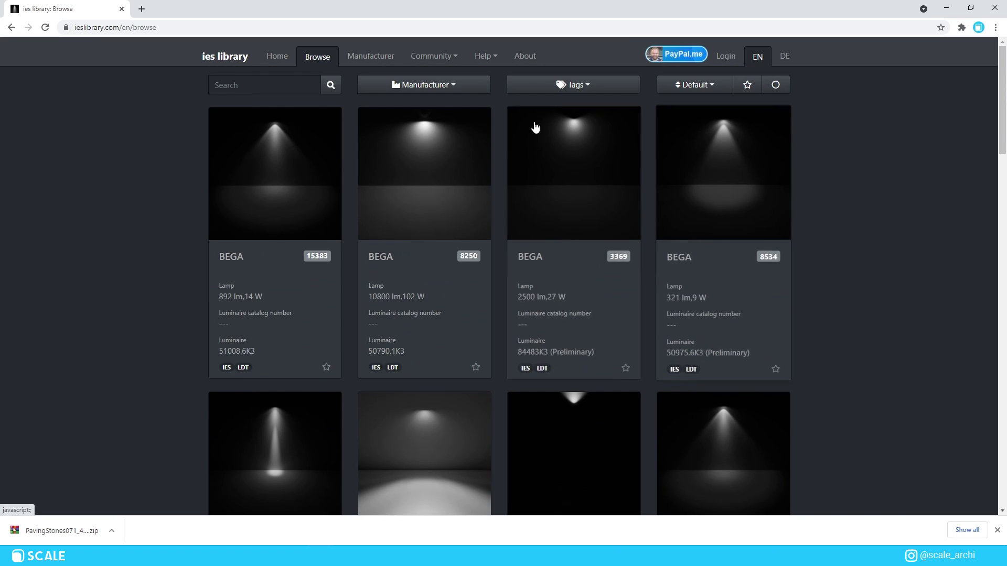
Filter the IES profiles to the Mounted tag
click(440, 83)
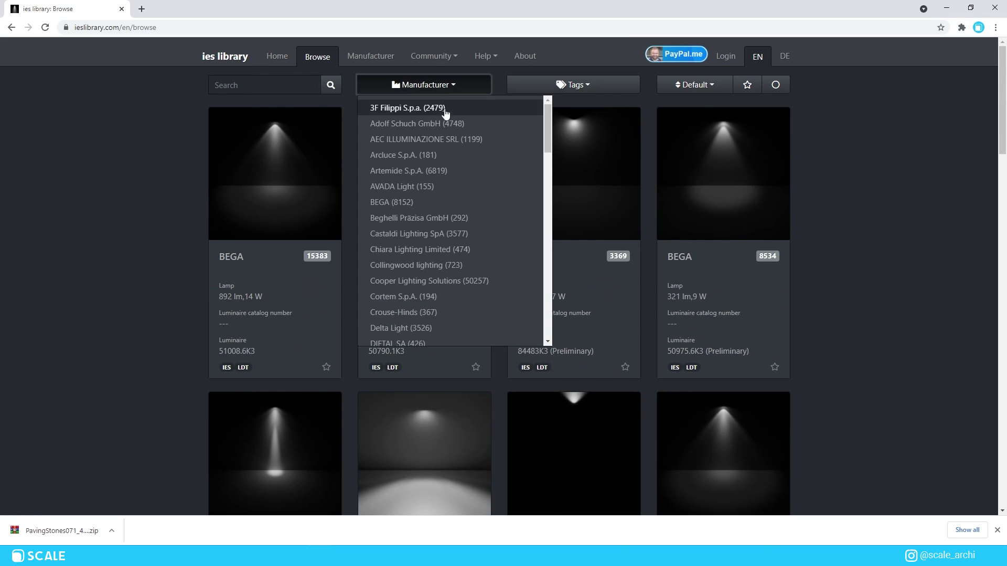
scroll(461, 162, down, 3)
scroll(459, 162, down, 1)
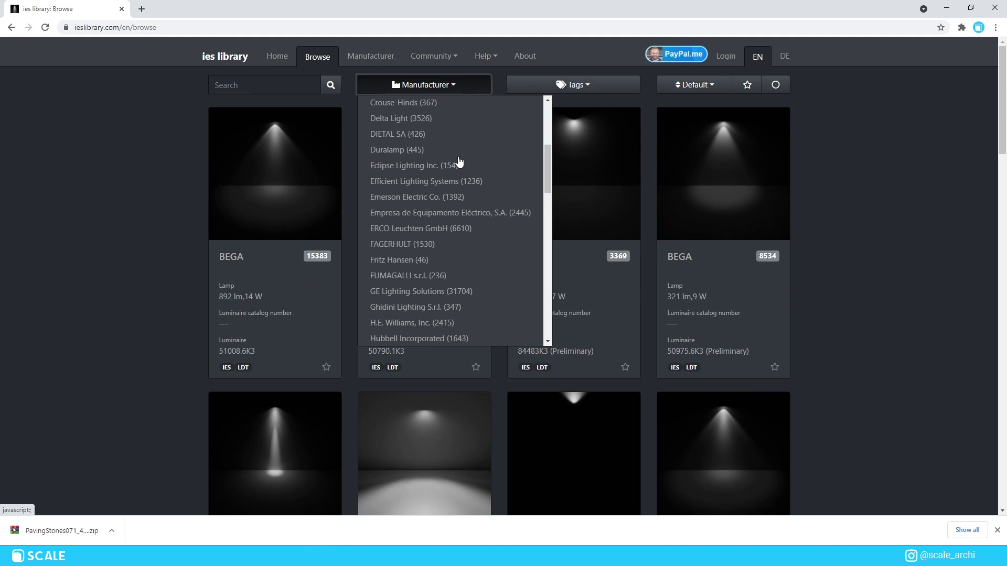
scroll(459, 162, down, 1)
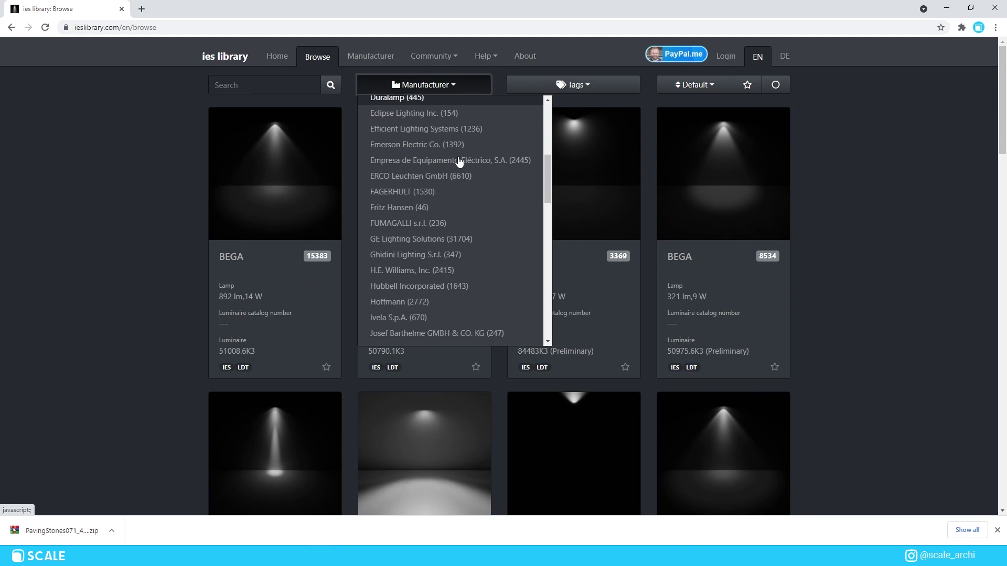
click(590, 77)
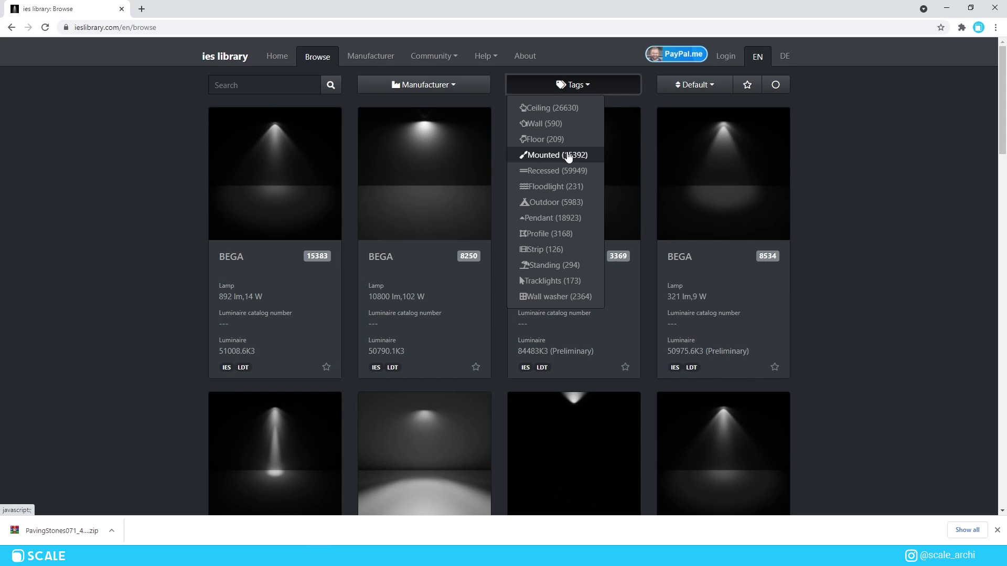
click(625, 176)
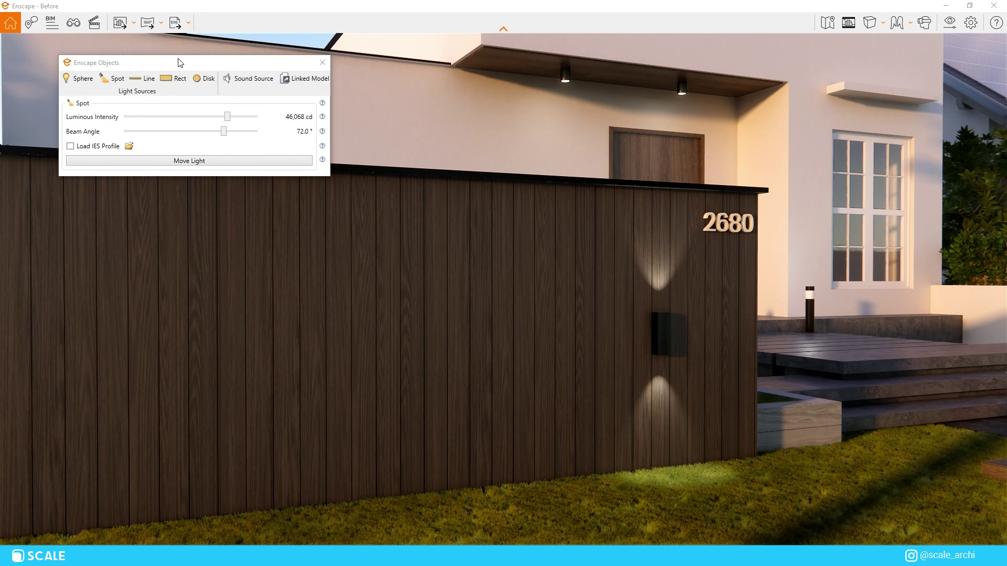
Enable Load IES Profile on the fence wall lights and load the downloaded .ies file
drag(180, 63, 281, 126)
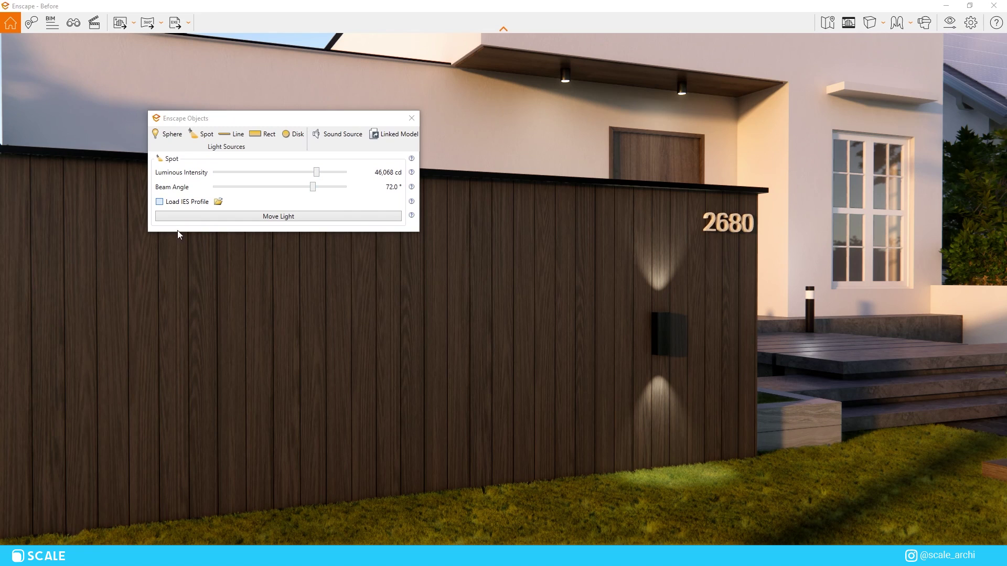
click(161, 204)
drag(161, 95, 180, 243)
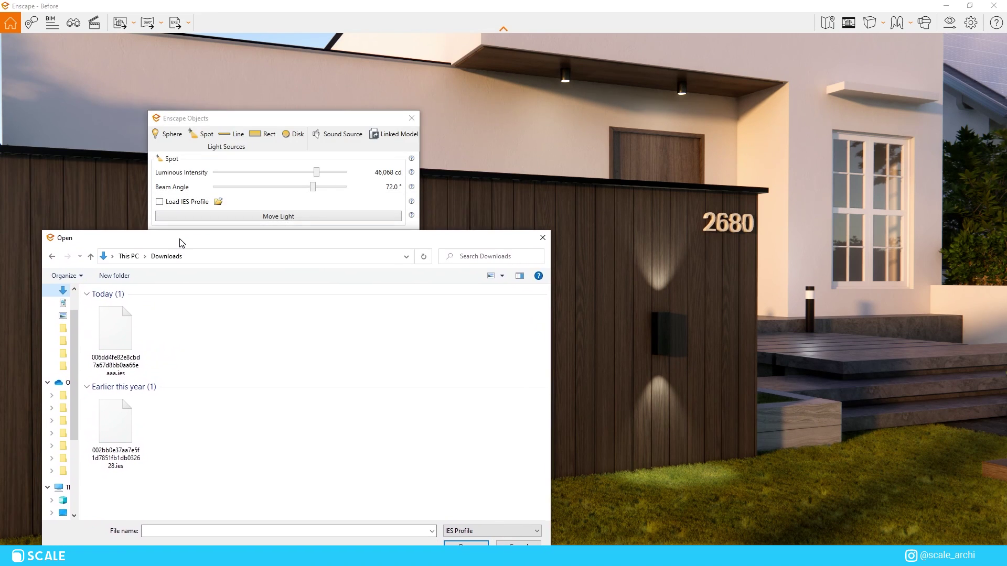
double_click(118, 330)
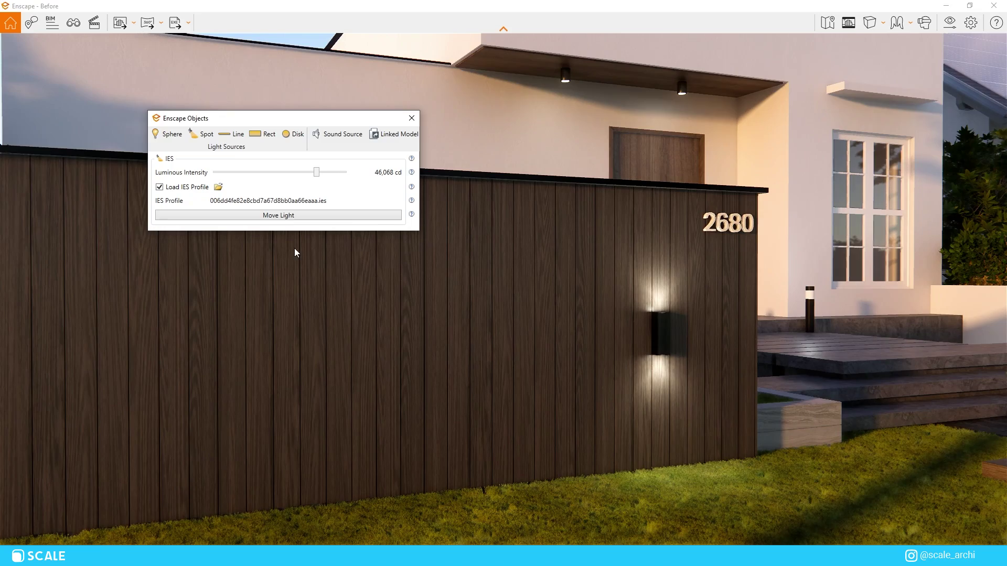
Step back to view the frontage and dim the wall lights to about 13,941 cd
key(d)
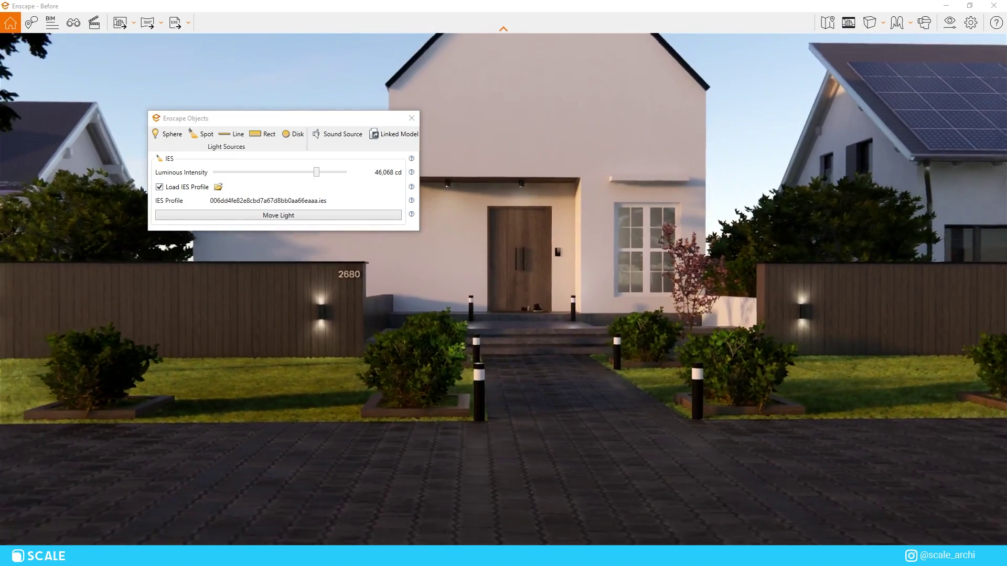
key(s)
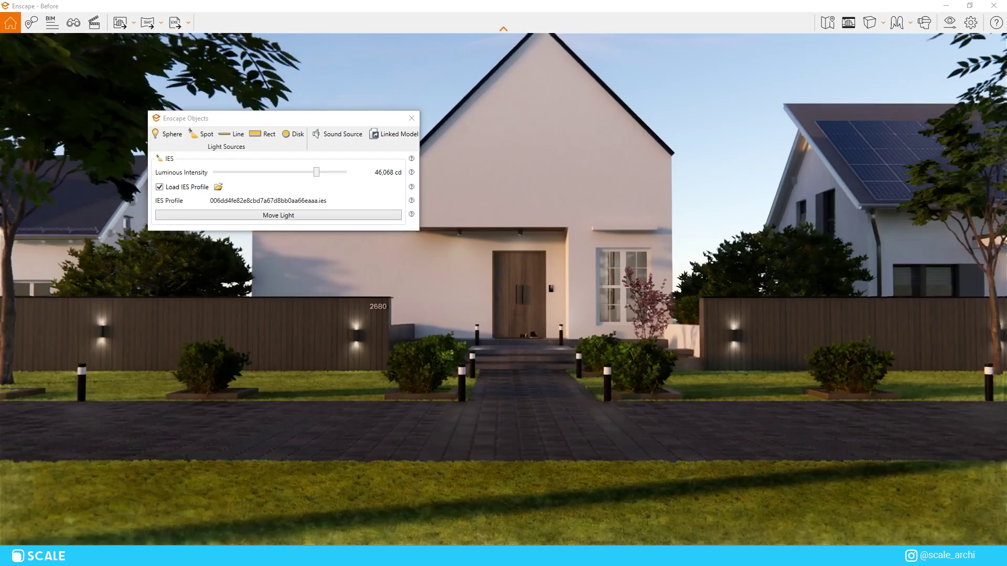
key(w)
click(317, 177)
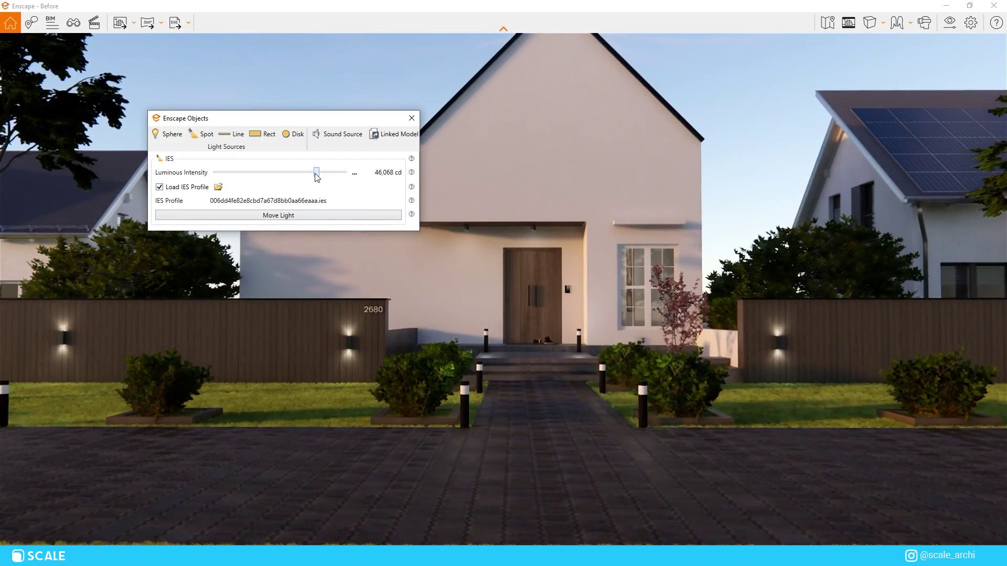
drag(316, 174, 304, 174)
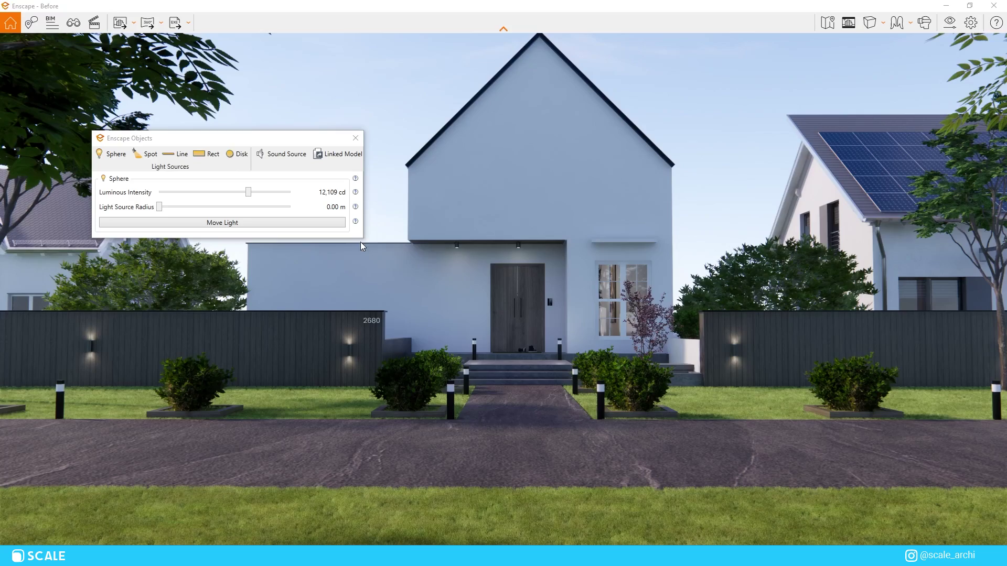
Raise the selected bollard sphere lights' luminous intensity to 117,175 cd
drag(250, 192, 270, 200)
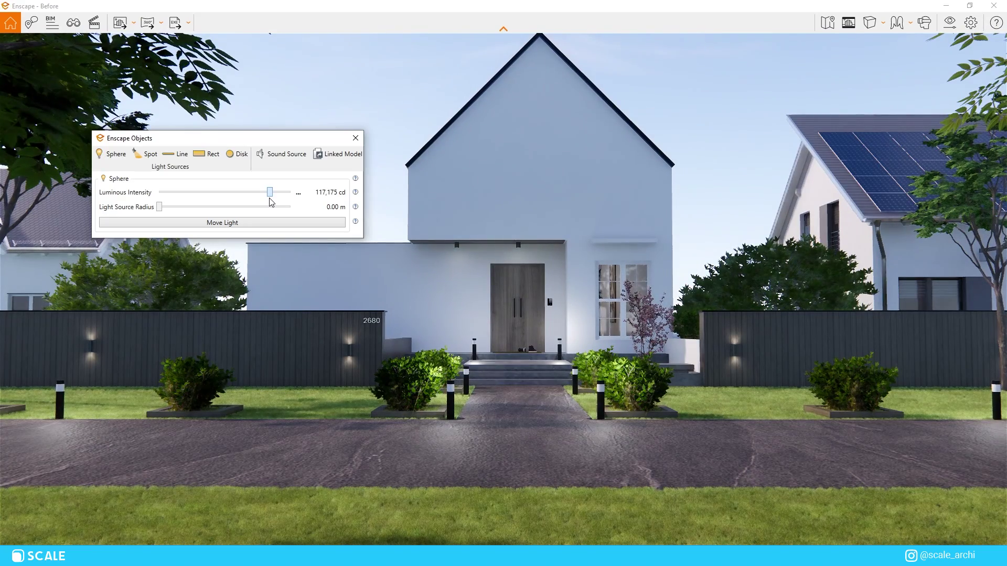
key(Escape)
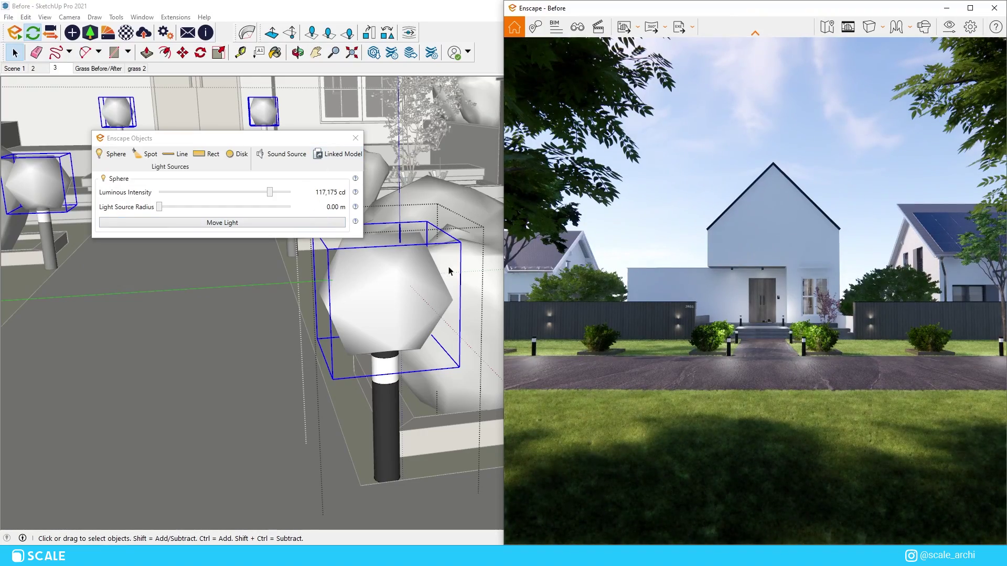
Clear the light selection and select the white bands on the bollards
click(701, 359)
scroll(700, 360, up, 3)
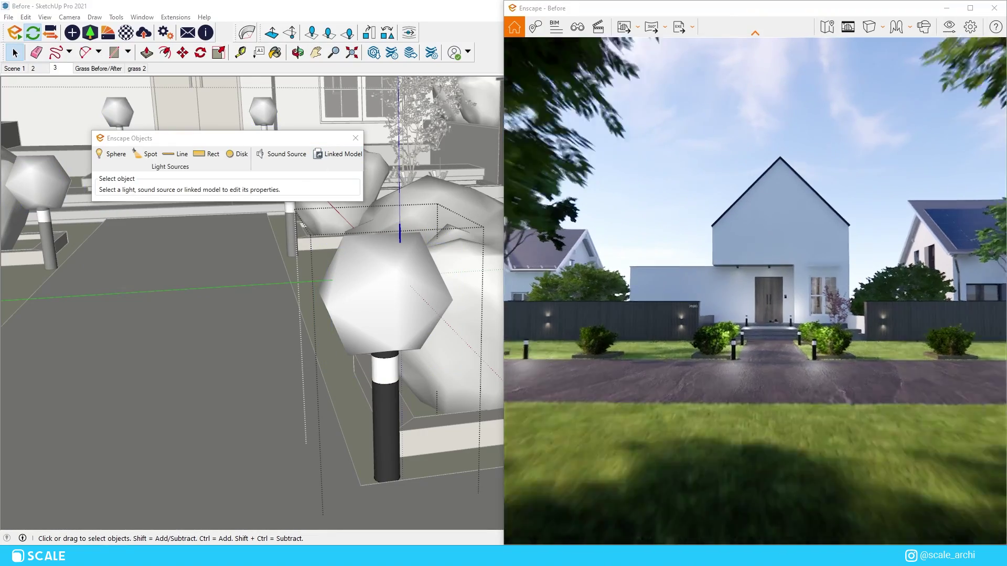
scroll(414, 374, up, 3)
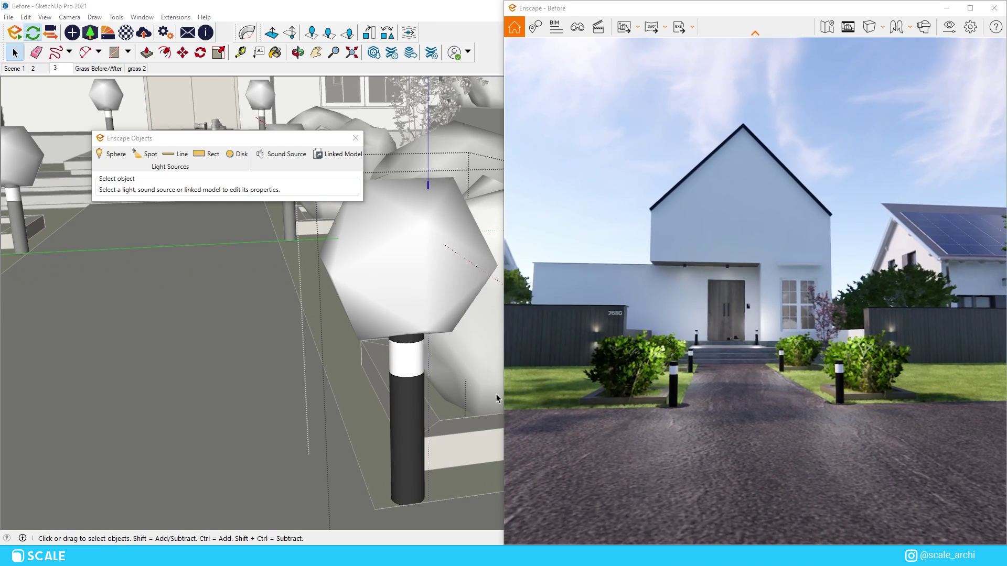
click(408, 377)
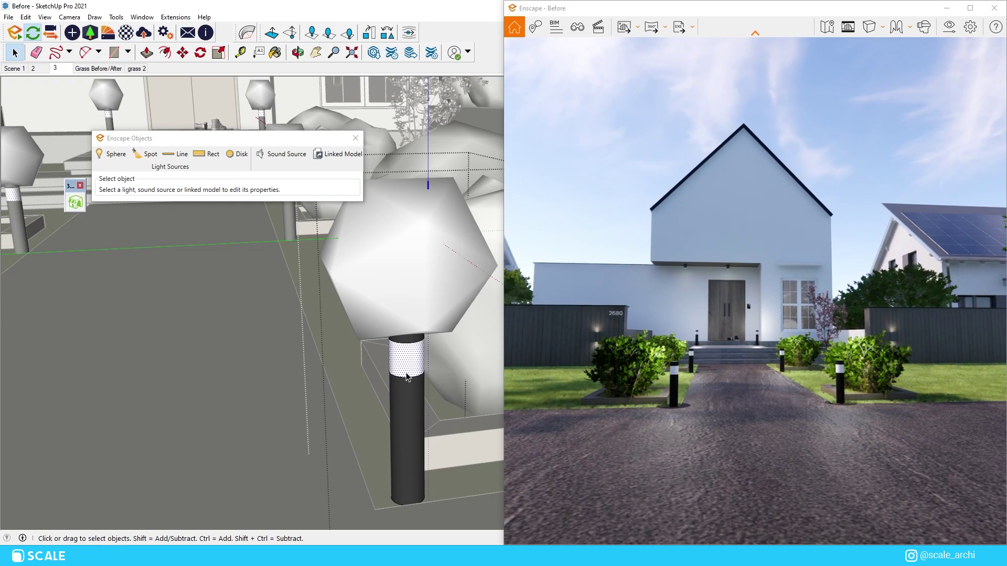
Make Material33 Self-illuminated with luminance around 10,984 cd/m²
click(127, 33)
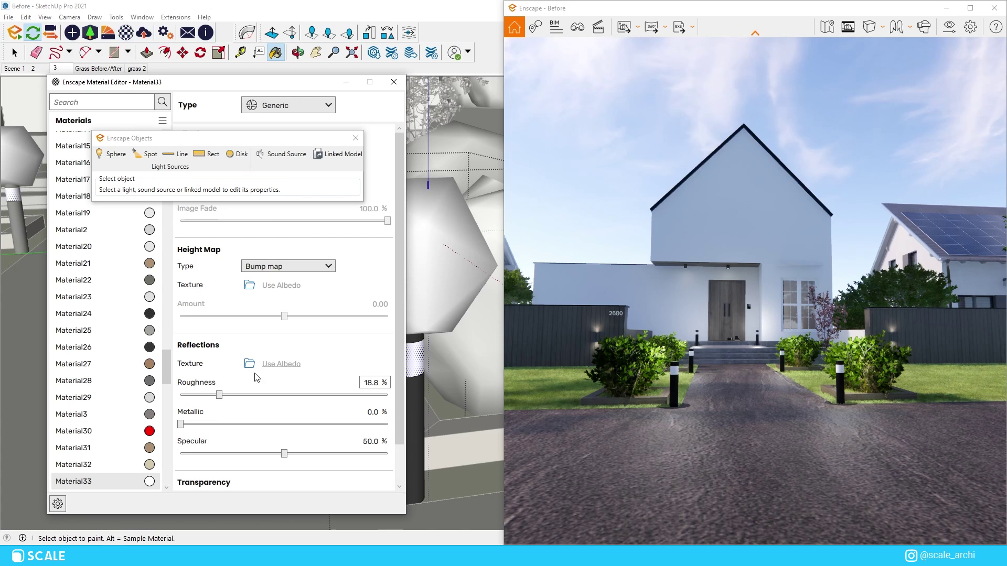
click(355, 138)
click(304, 105)
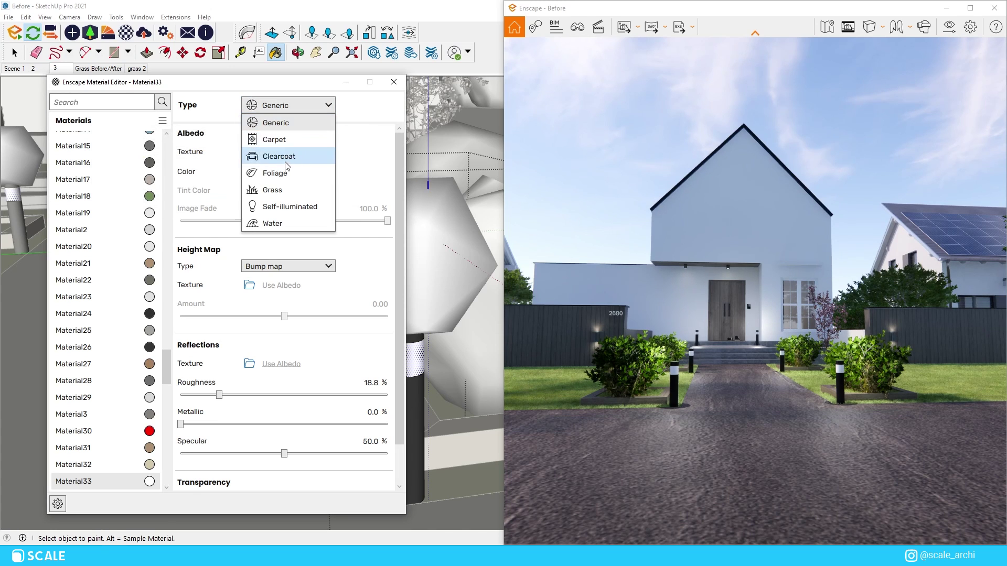
click(290, 206)
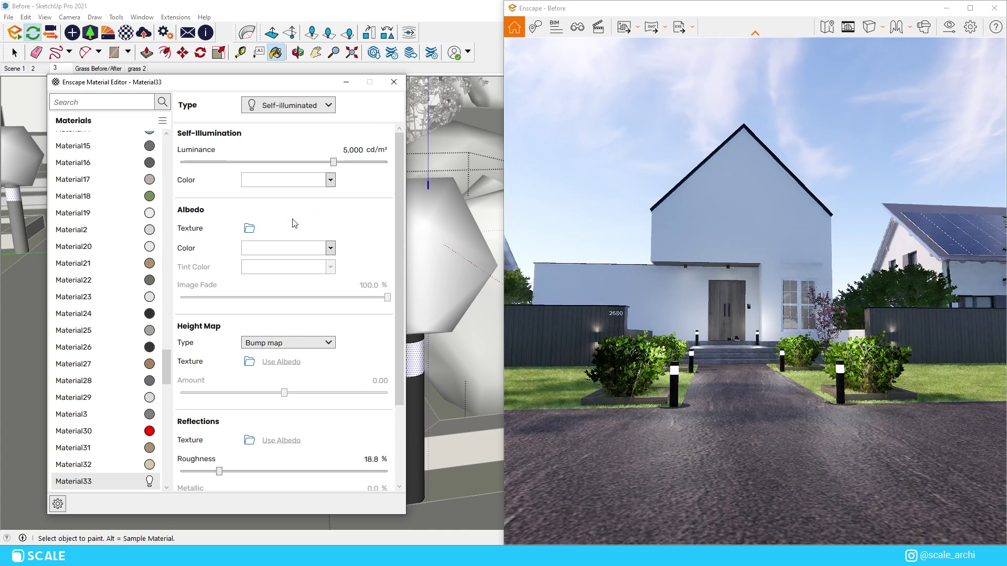
drag(333, 162, 369, 164)
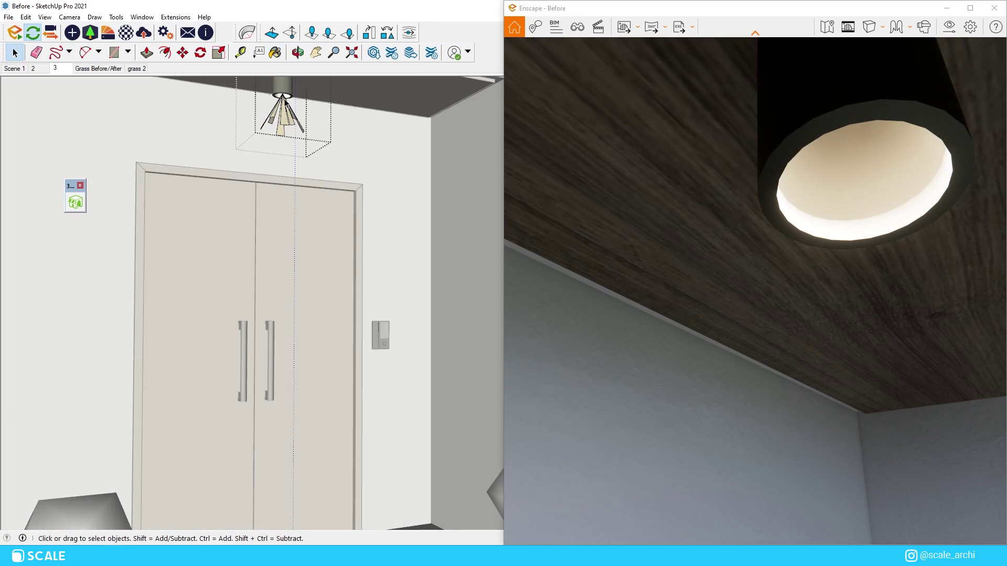
Select the ceiling downlight and orbit to look up at it
scroll(280, 137, up, 2)
scroll(325, 231, down, 4)
click(325, 231)
scroll(376, 217, up, 5)
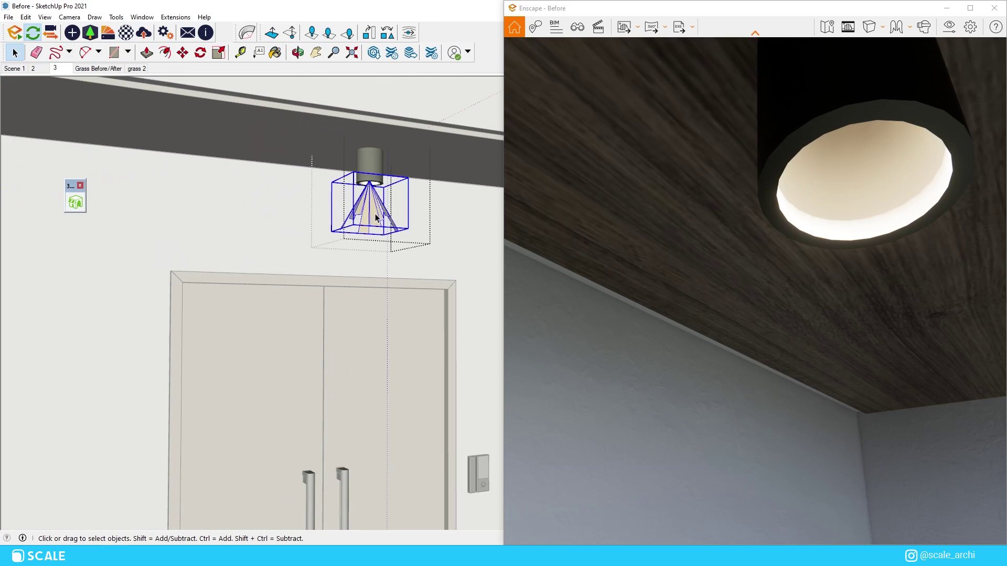
scroll(373, 210, up, 5)
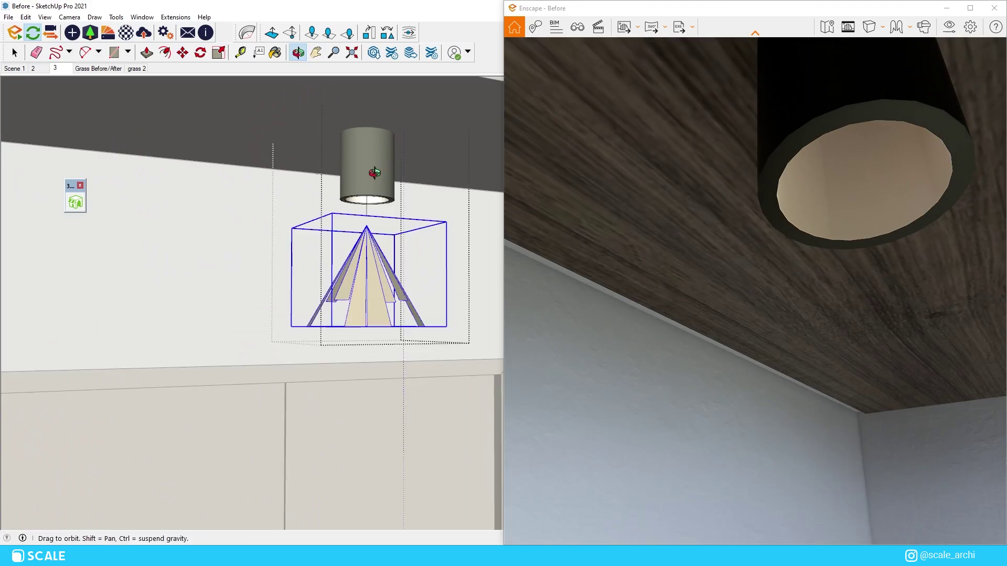
key(space)
mouse_move(381, 191)
middle_down()
mouse_move(404, 142)
mouse_move(470, 158)
middle_up()
Sample the Emissive LED_5500k material and raise its luminance to about 5,277 cd/m²
key(b)
scroll(763, 262, up, 3)
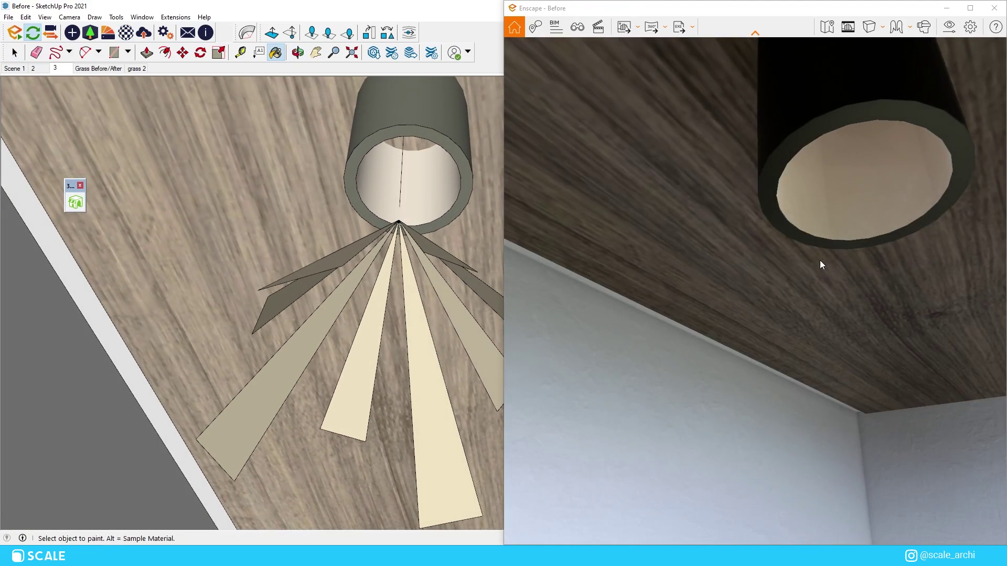
scroll(785, 256, down, 3)
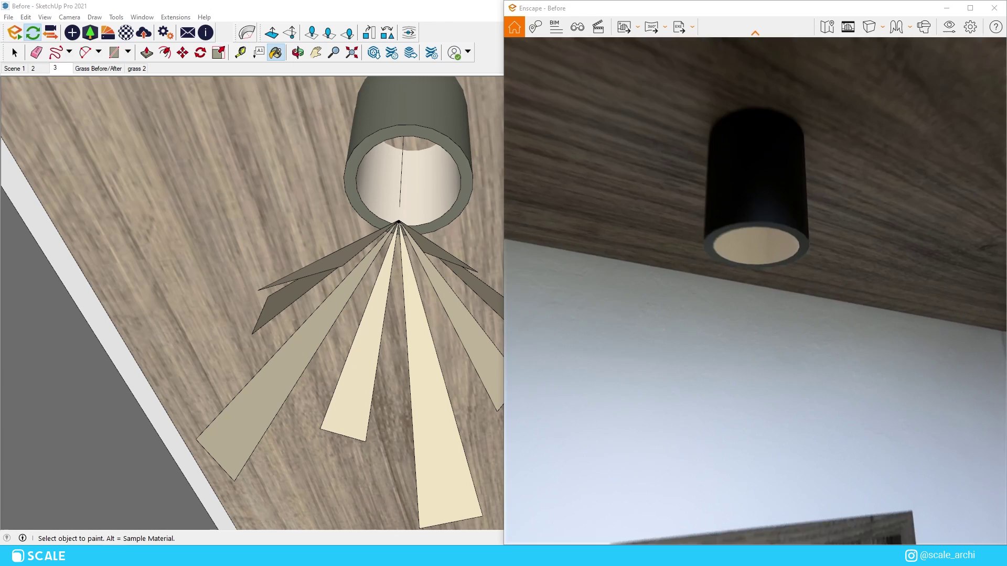
scroll(785, 256, up, 5)
scroll(781, 263, down, 3)
scroll(781, 263, up, 2)
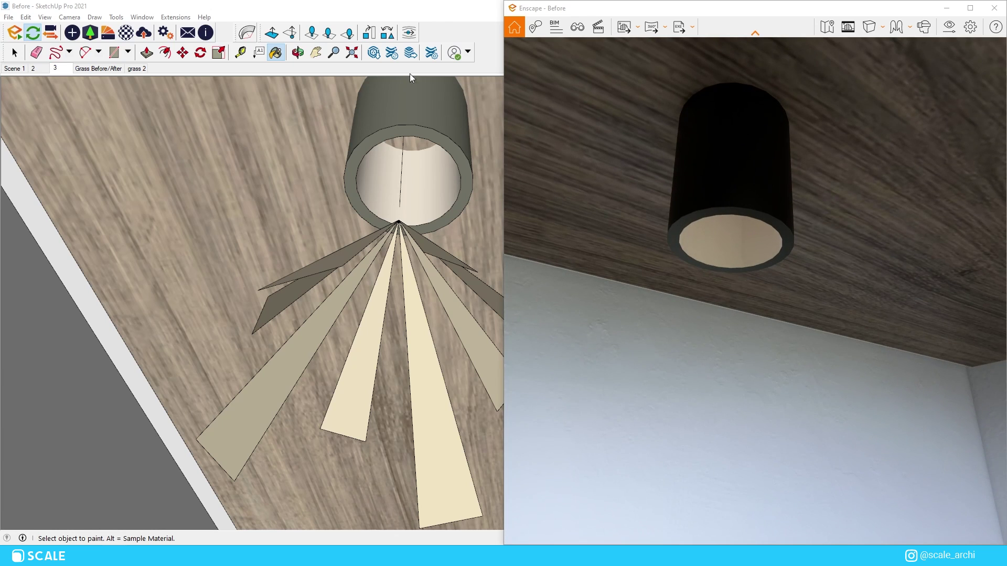
mouse_move(433, 200)
middle_down()
mouse_move(427, 247)
mouse_move(450, 165)
middle_up()
key(alt)
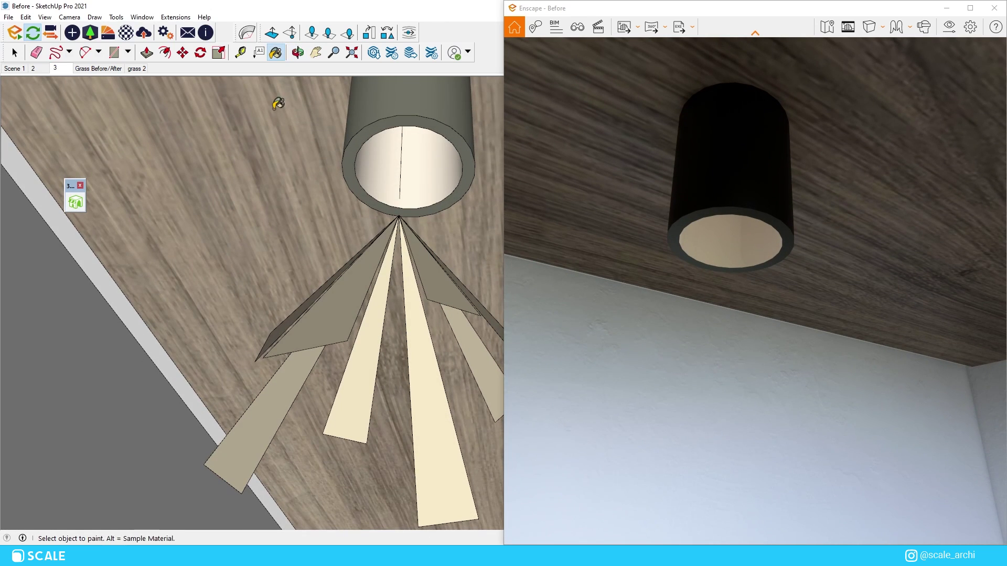
click(127, 37)
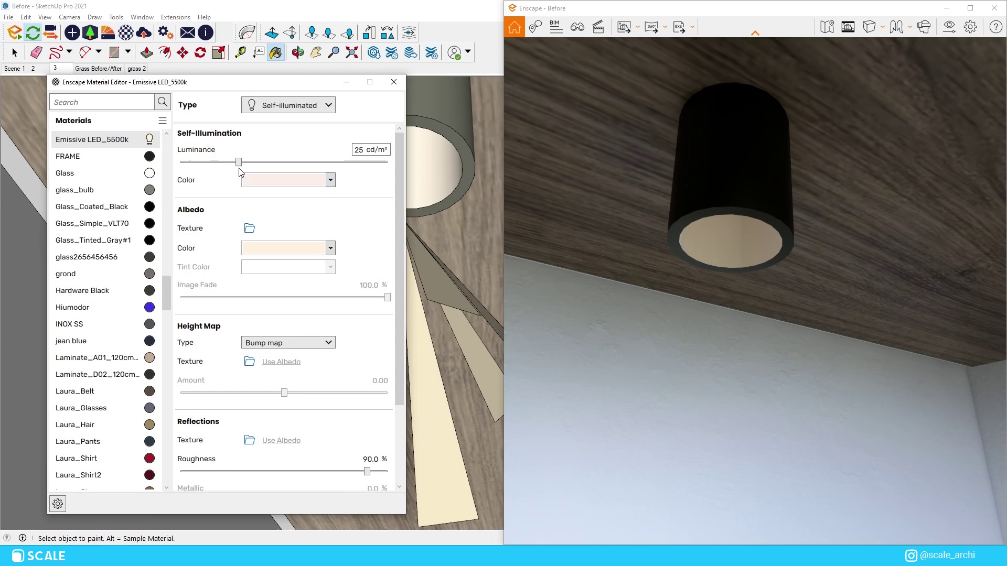
drag(239, 169, 336, 170)
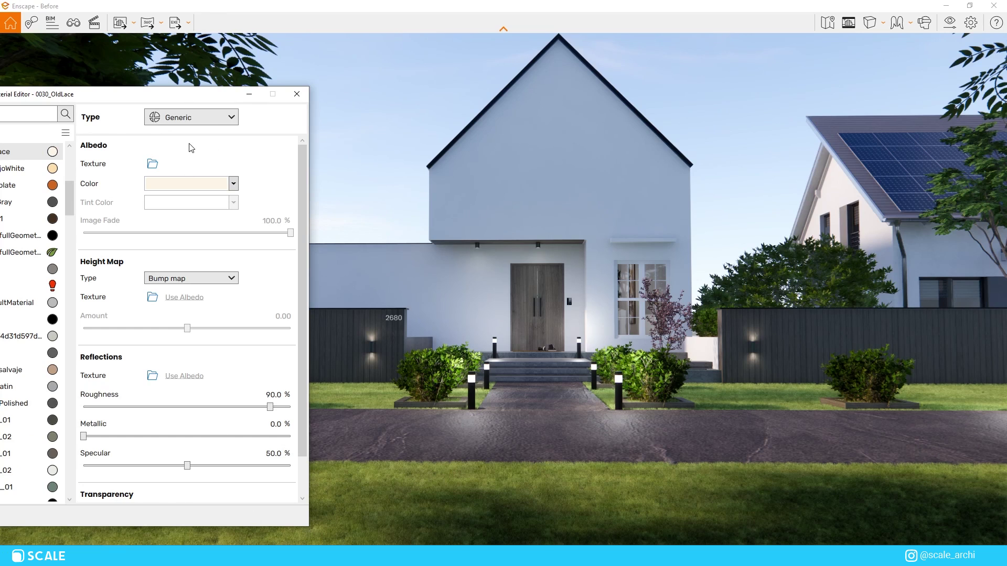
Make 0030_OldLace self-illuminated and raise its luminance to about 10,000 cd/m²
click(184, 118)
click(189, 217)
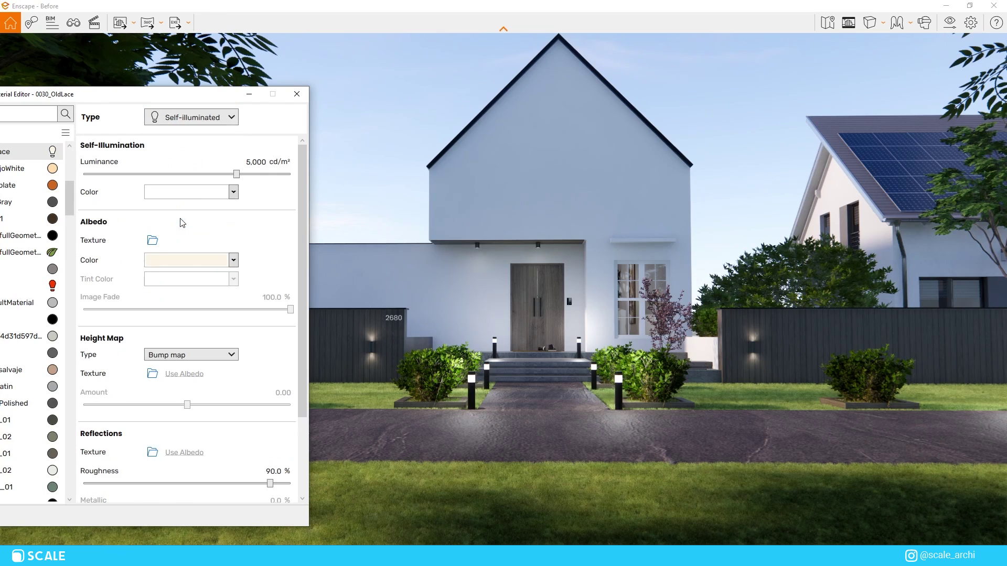
scroll(571, 271, up, 5)
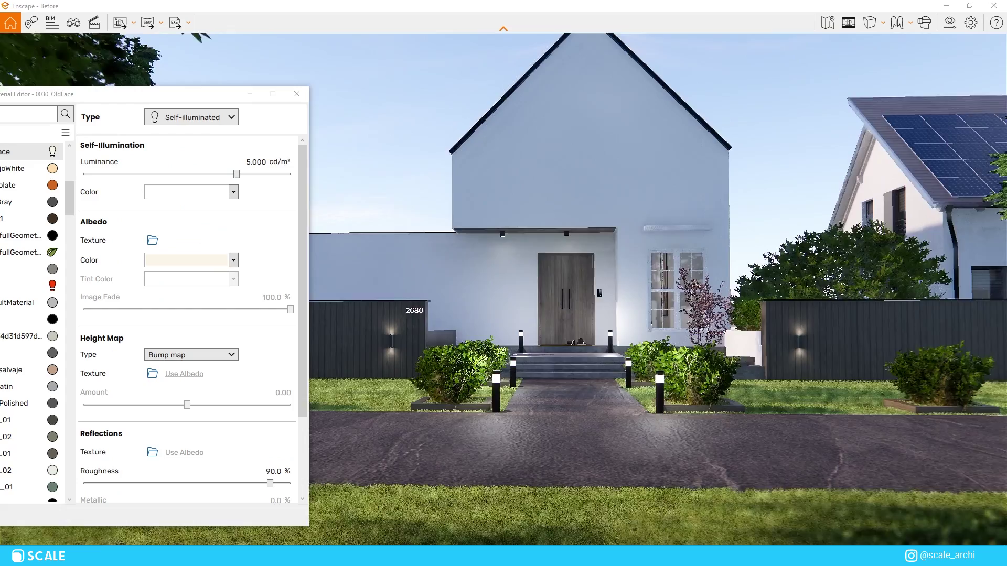
scroll(522, 283, up, 5)
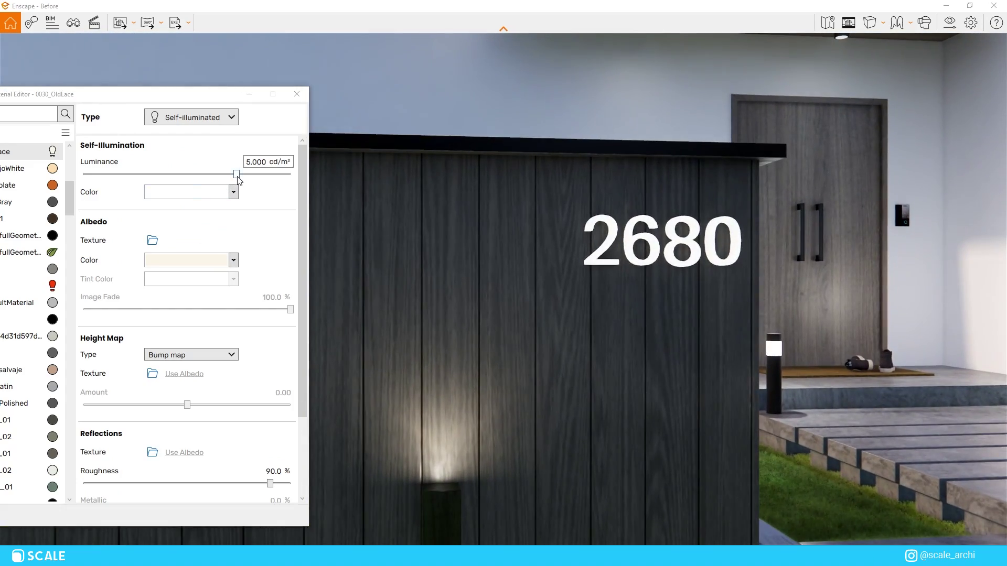
mouse_move(239, 180)
mouse_down()
mouse_move(279, 173)
mouse_move(254, 181)
mouse_up()
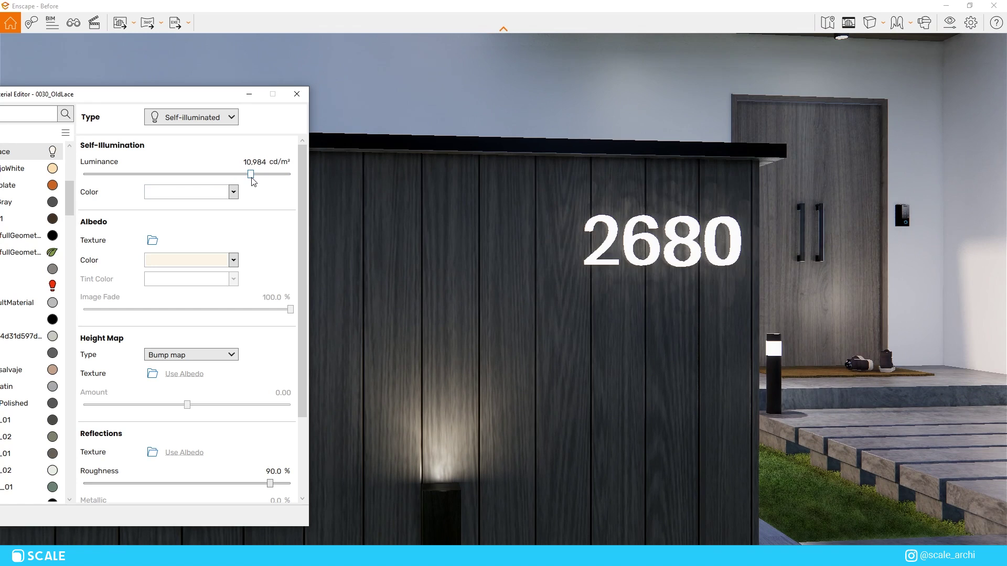
Try red and then blue Self-Illumination colours for the house numbers
click(234, 192)
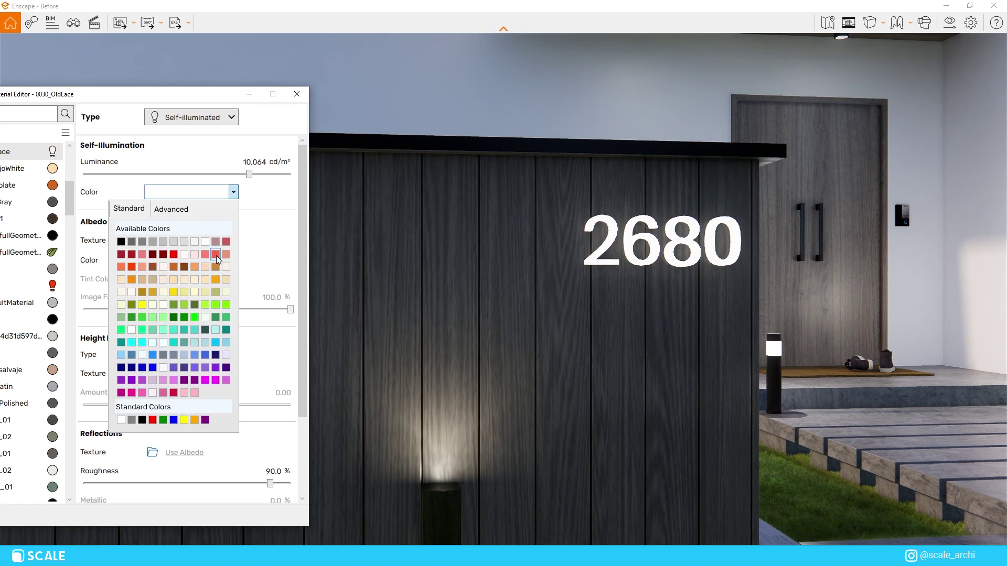
click(215, 255)
click(233, 192)
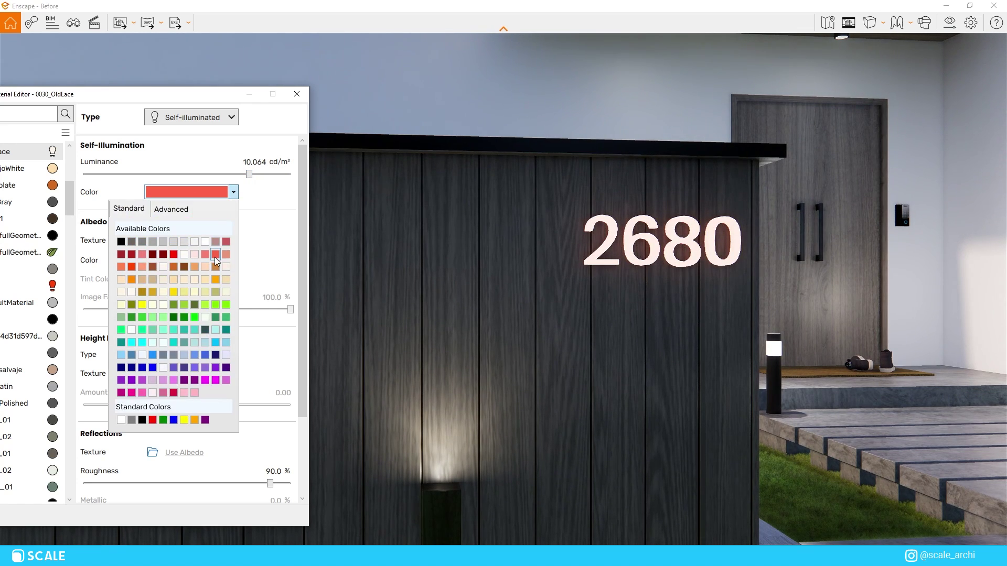
click(204, 355)
click(212, 193)
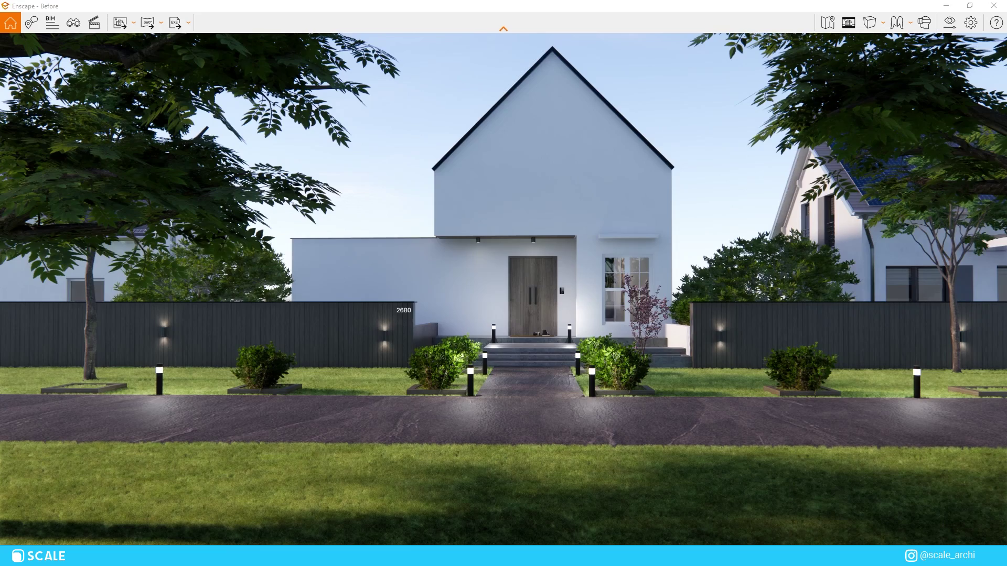
Switch the camera to saved view 2
click(74, 22)
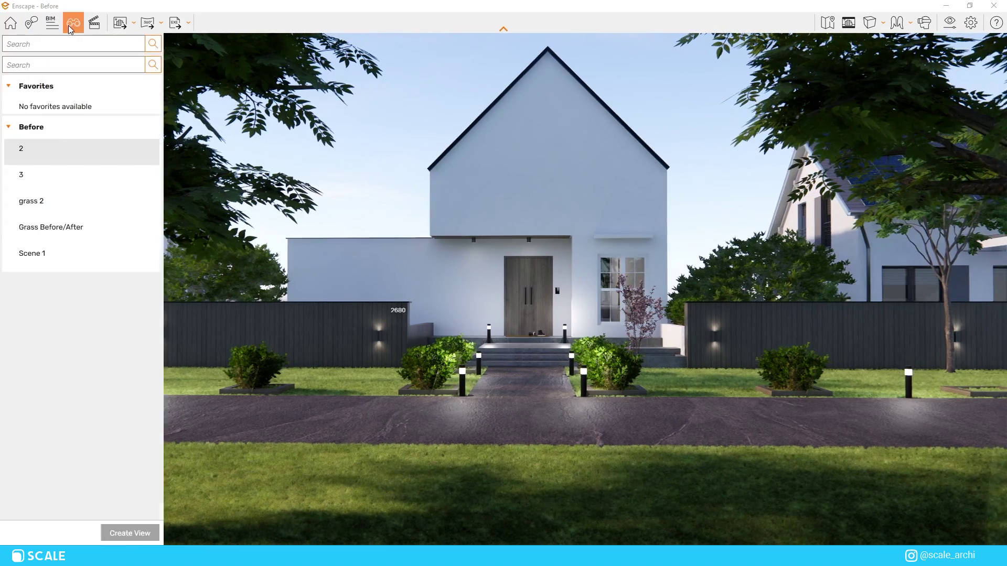
click(94, 158)
click(153, 44)
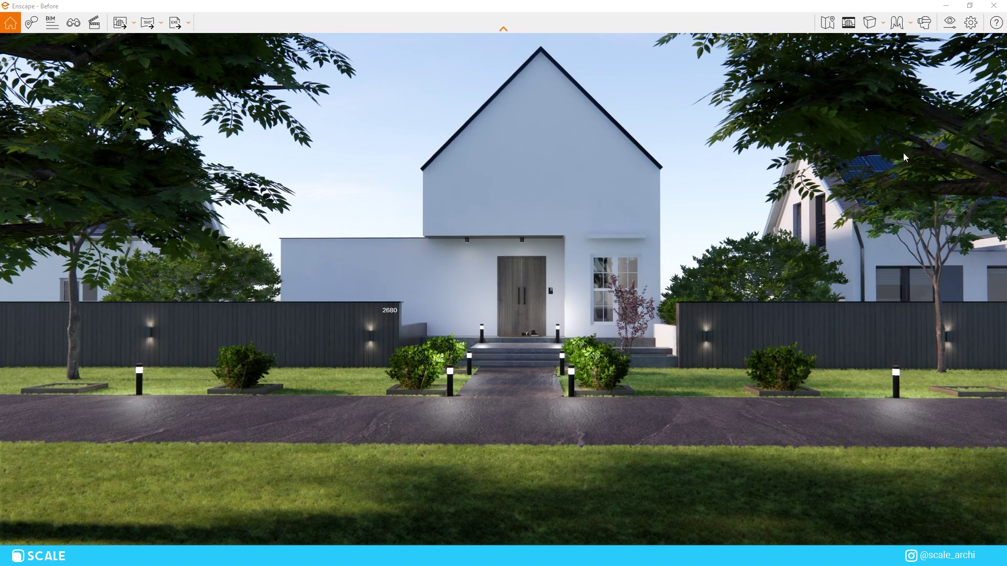
Bring up the Visual Settings Sky tab with Source kept as Skybox
click(965, 26)
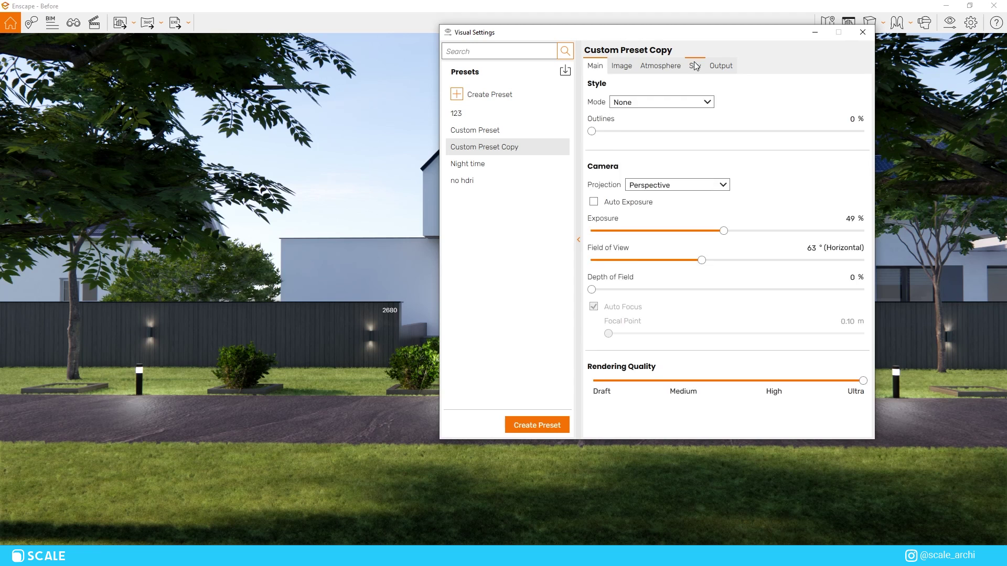
click(695, 65)
drag(704, 41, 720, 128)
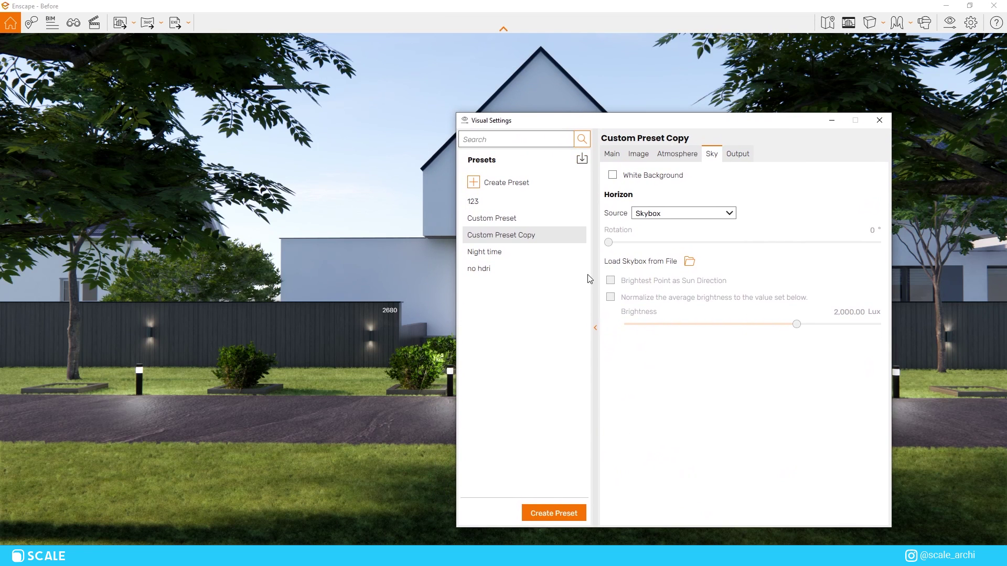
click(595, 328)
click(477, 155)
click(575, 158)
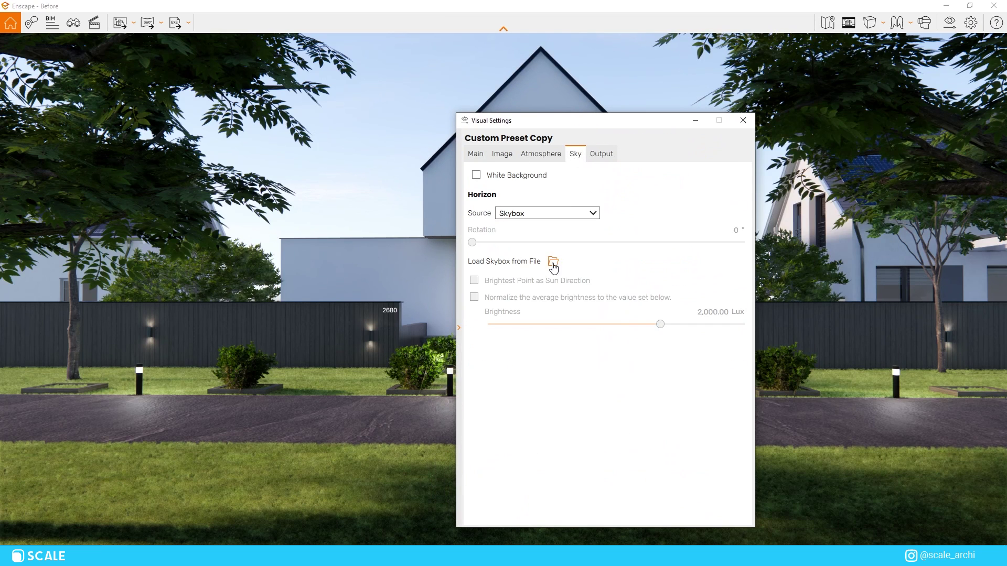
click(532, 214)
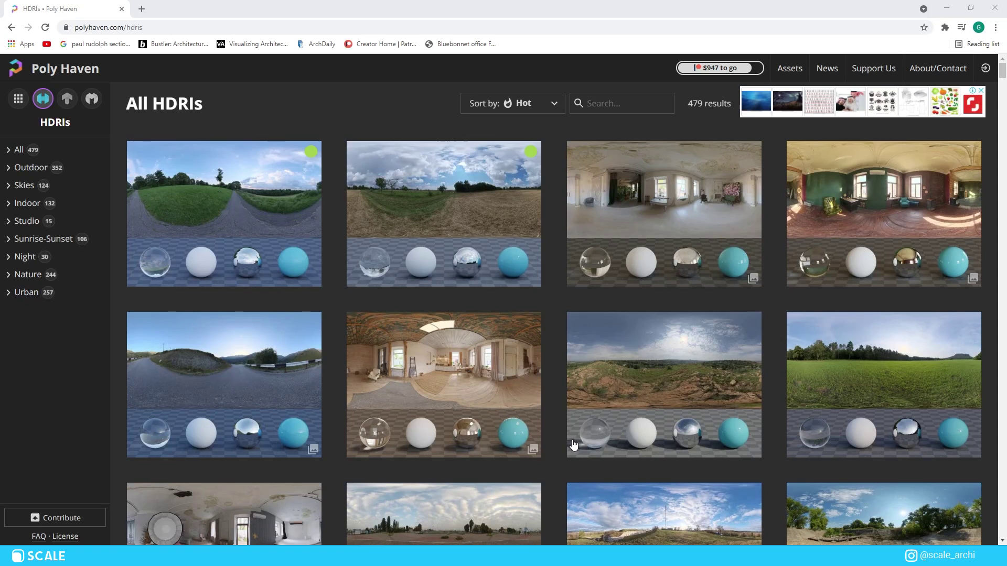
scroll(574, 440, down, 3)
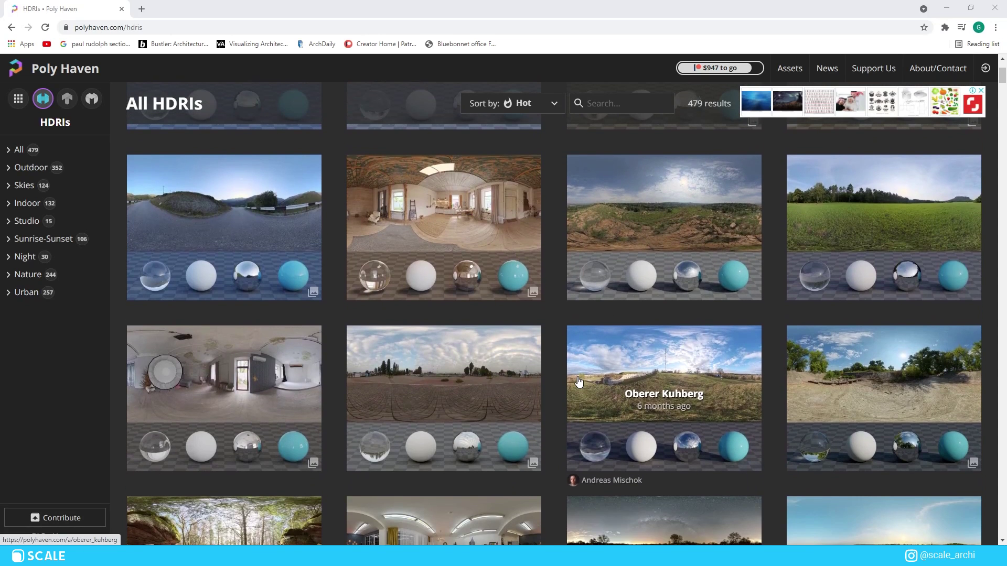
scroll(579, 382, down, 1)
scroll(717, 345, down, 3)
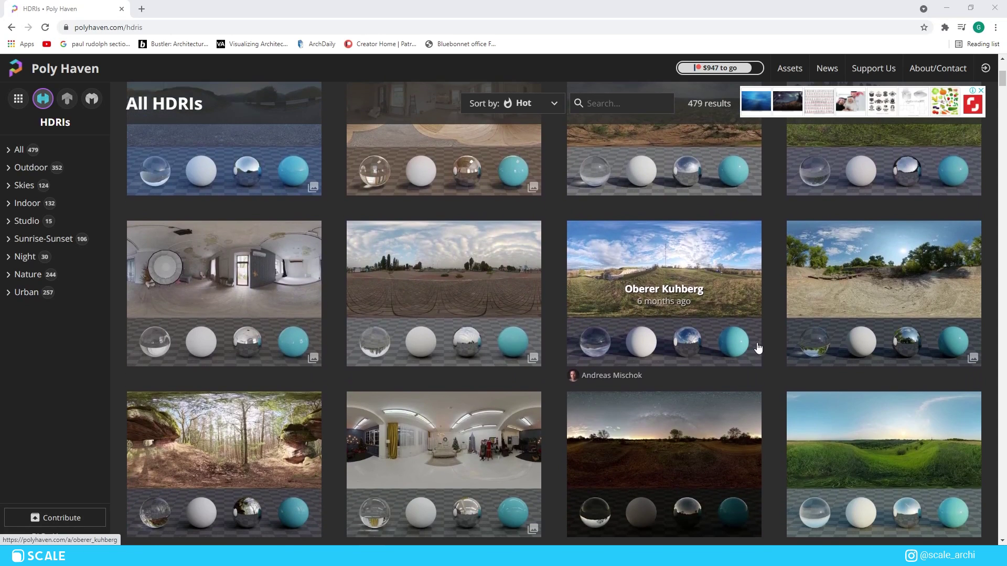
scroll(781, 349, down, 4)
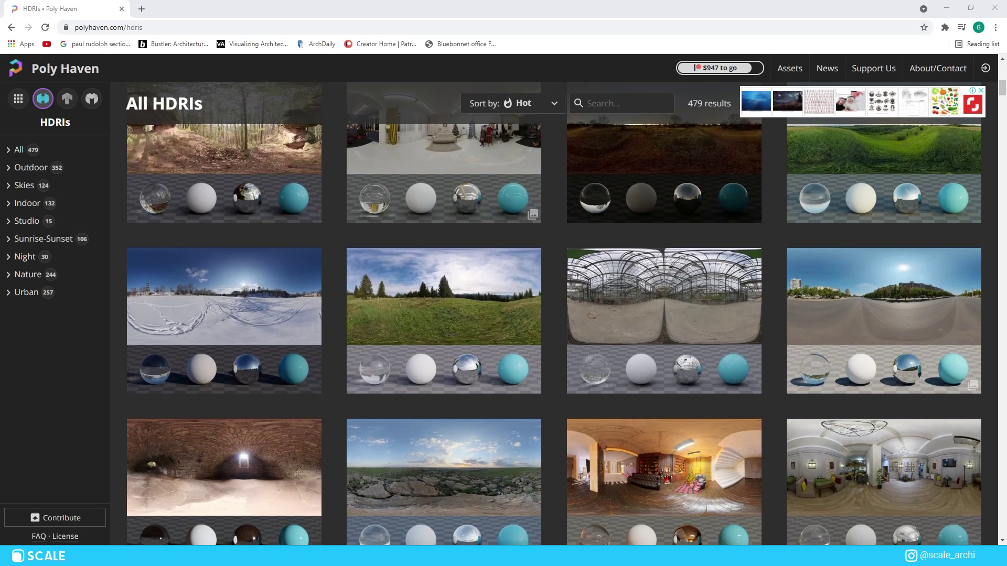
scroll(646, 359, down, 1)
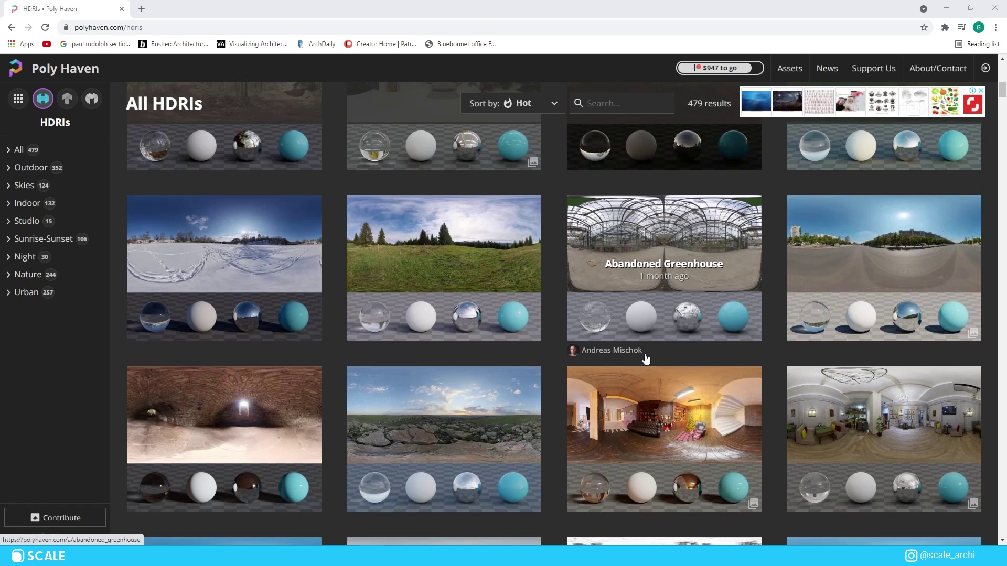
scroll(646, 358, down, 1)
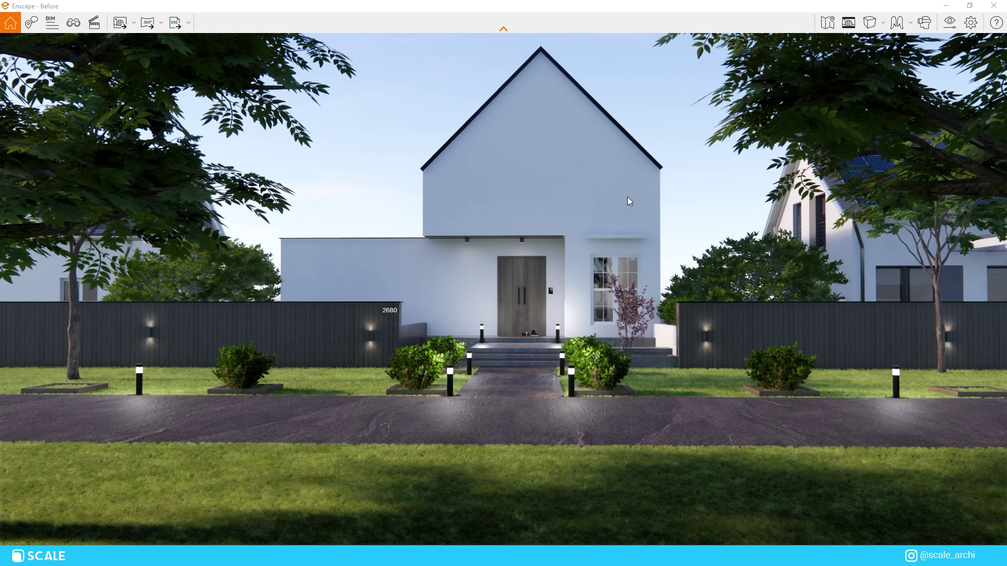
Bring up the Visual Settings Sky tab and keep Skybox as the horizon source
click(954, 27)
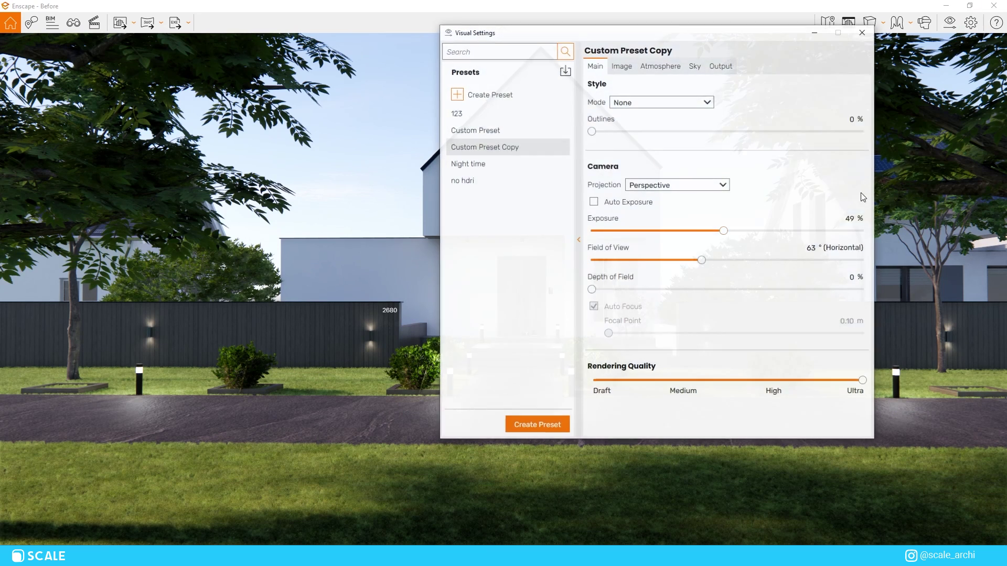
click(694, 67)
drag(698, 58, 721, 128)
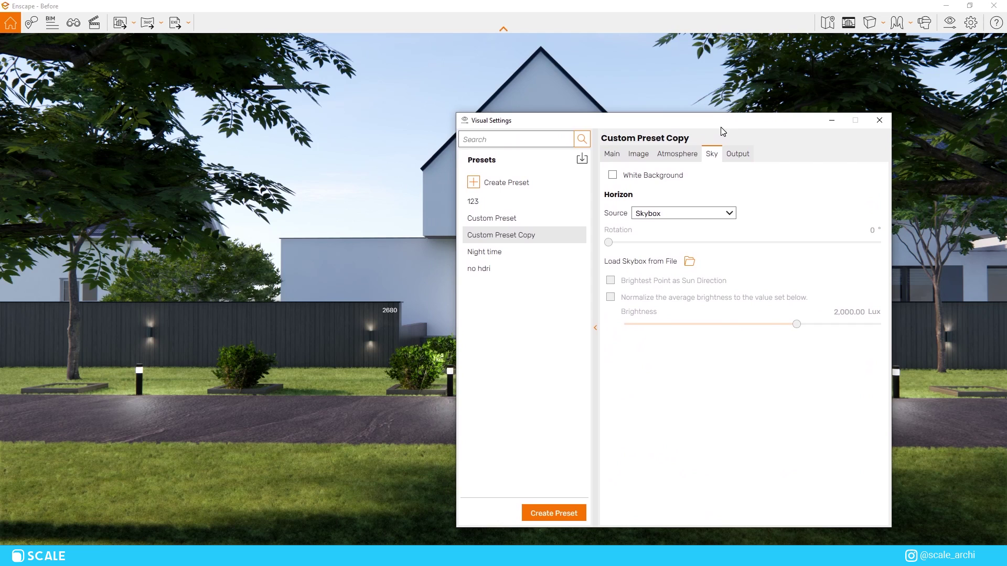
click(597, 282)
click(472, 156)
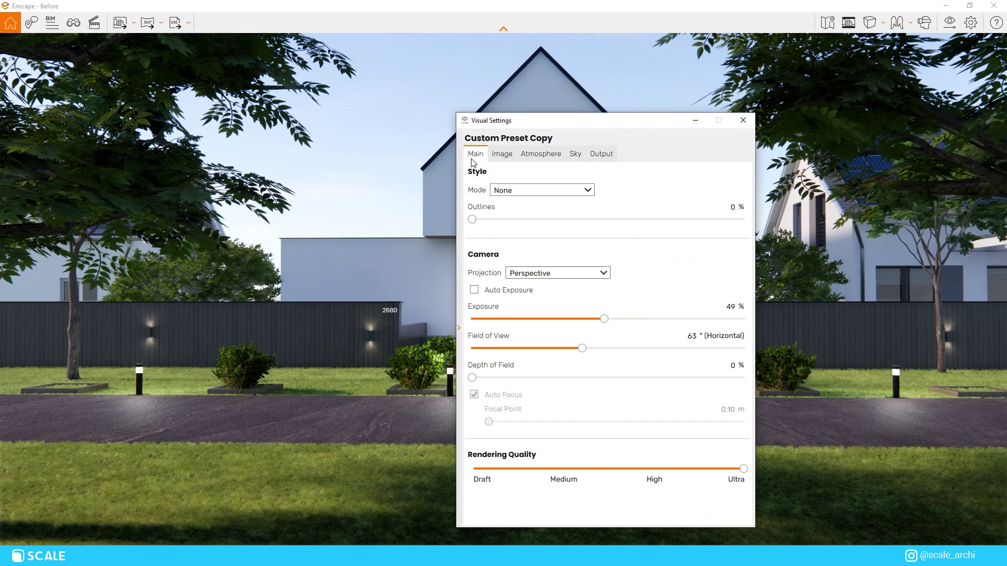
click(576, 160)
click(533, 214)
click(532, 214)
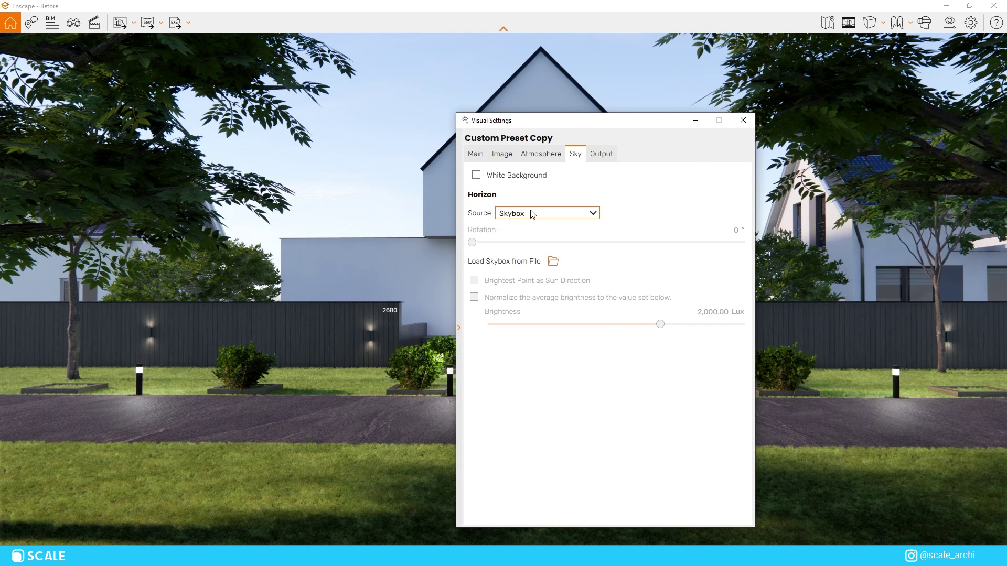
click(533, 215)
click(524, 251)
Load Urban.hdr as the skybox, rotate it to about 334°, and hide Visual Settings
click(552, 261)
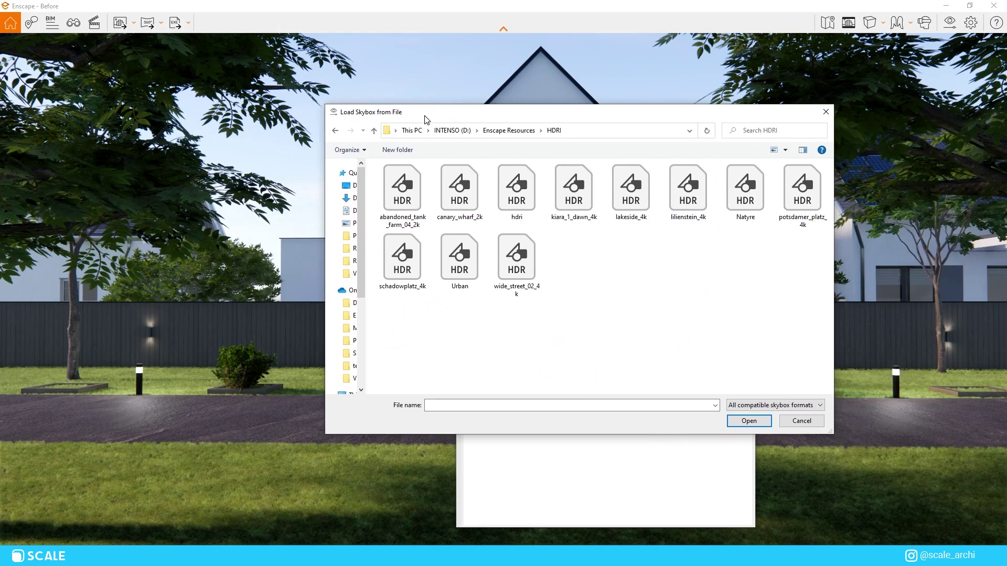
double_click(460, 257)
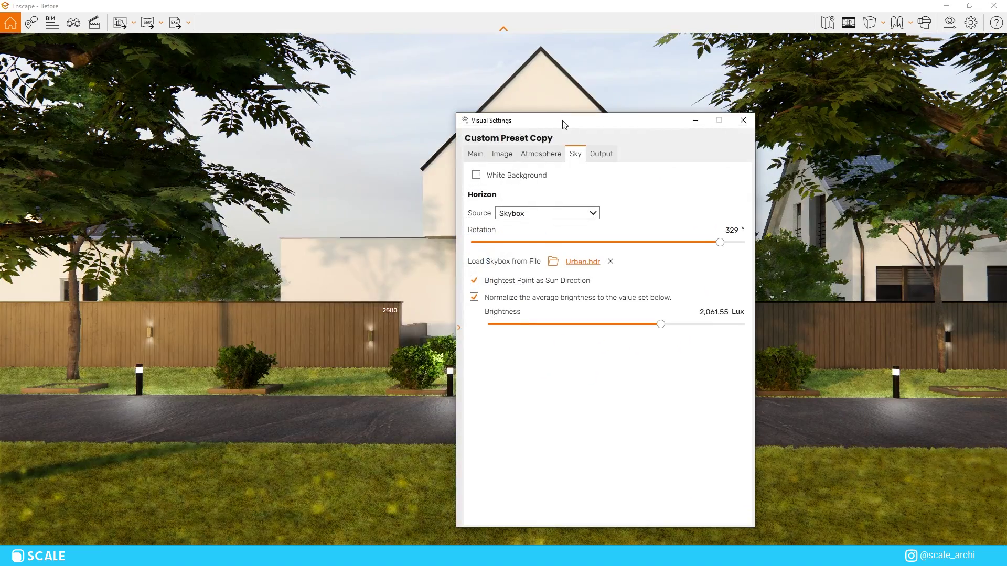
drag(562, 126, 790, 201)
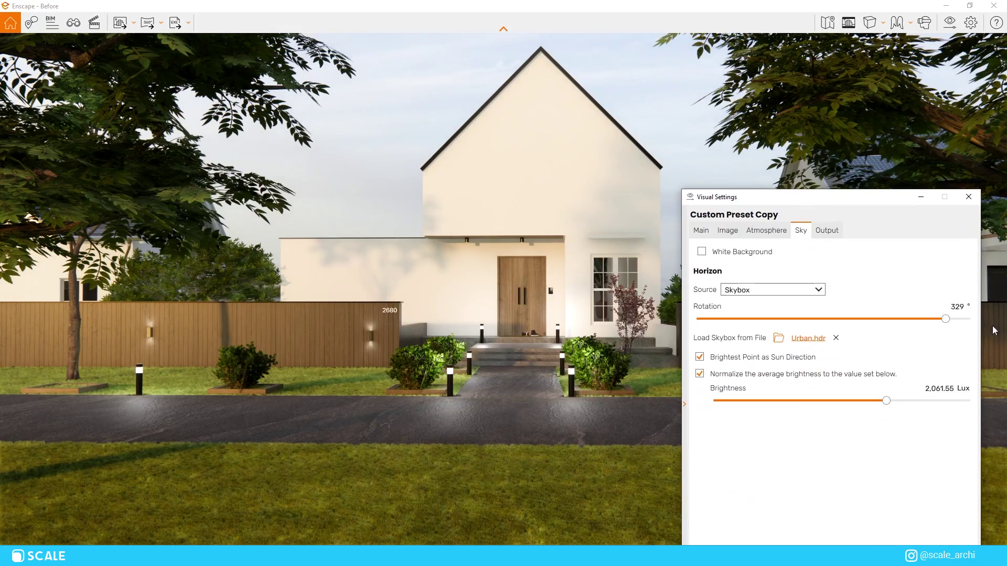
mouse_move(945, 321)
mouse_down()
mouse_move(919, 321)
mouse_move(948, 322)
mouse_up()
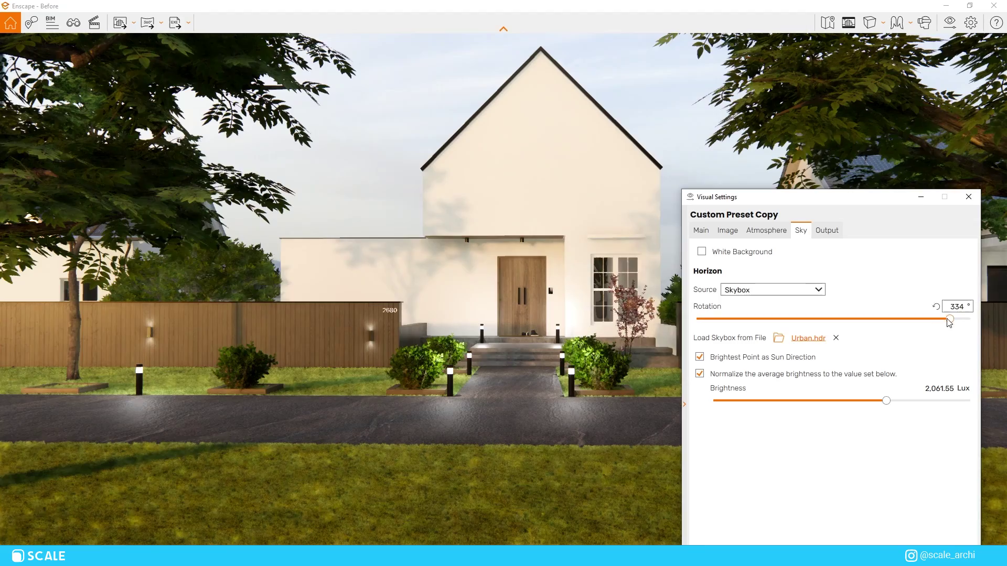
drag(868, 194, 627, 402)
click(691, 403)
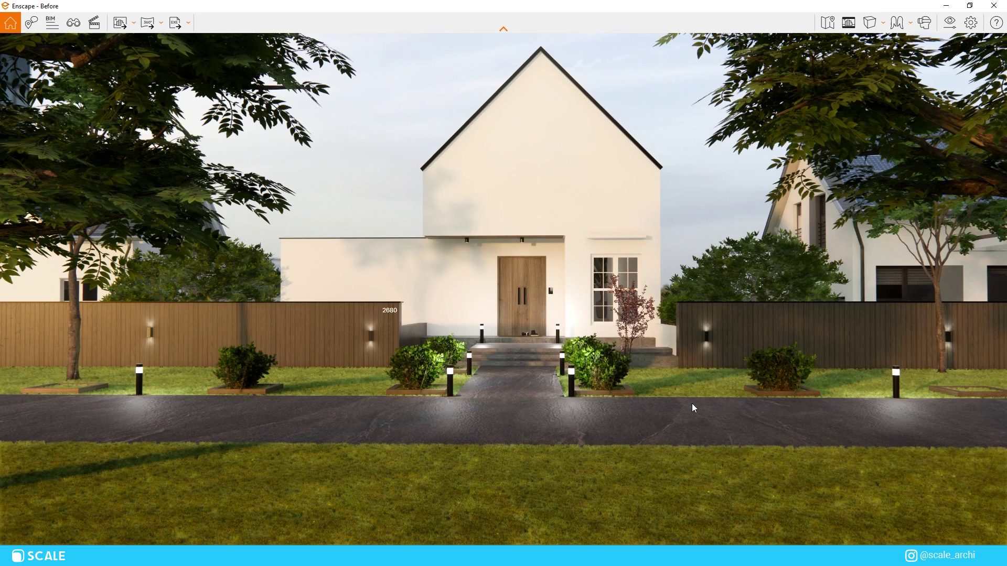
mouse_move(860, 5)
mouse_down()
mouse_move(836, 174)
mouse_move(847, 265)
mouse_move(855, 2)
mouse_up()
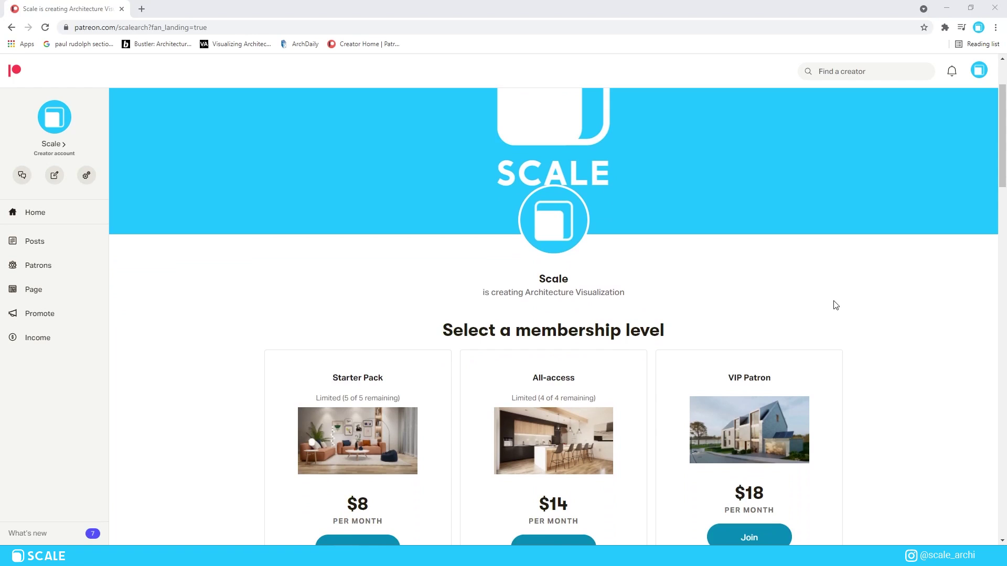
scroll(838, 303, down, 2)
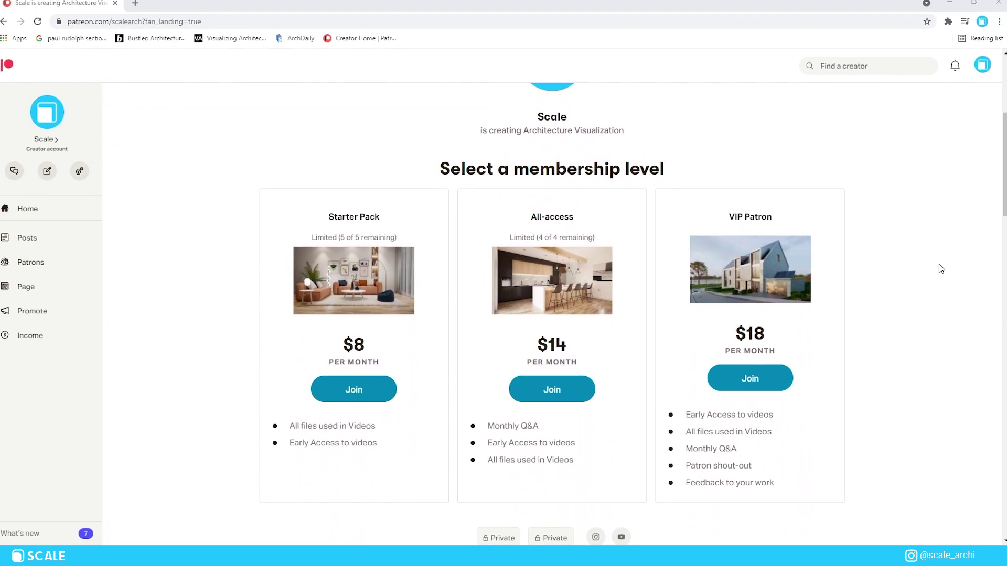